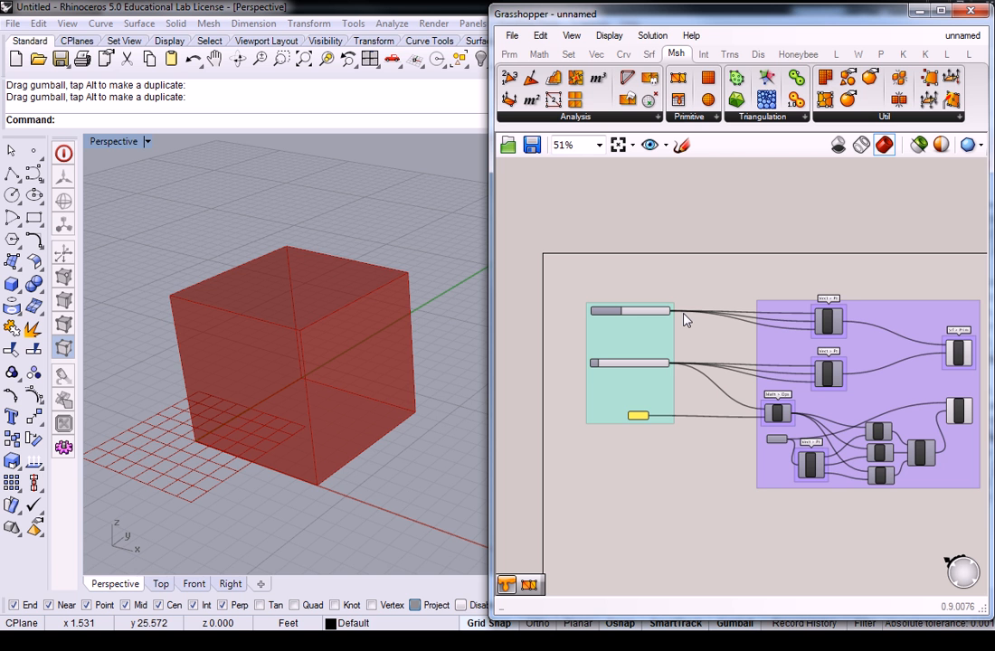
Turn off the preview of the uppermost Construct Point component that feeds the first Box.
{"action": "scroll", "coordinate": [685, 319], "scroll_direction": "up", "scroll_amount": 3}
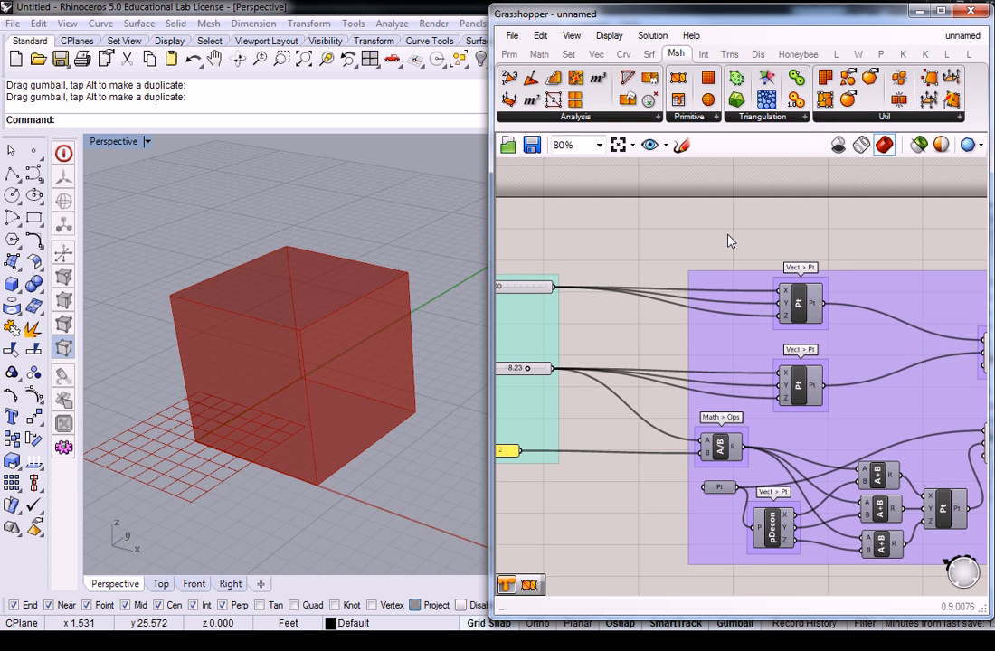
{"action": "right_click_drag", "start_coordinate": [728, 235], "coordinate": [644, 281]}
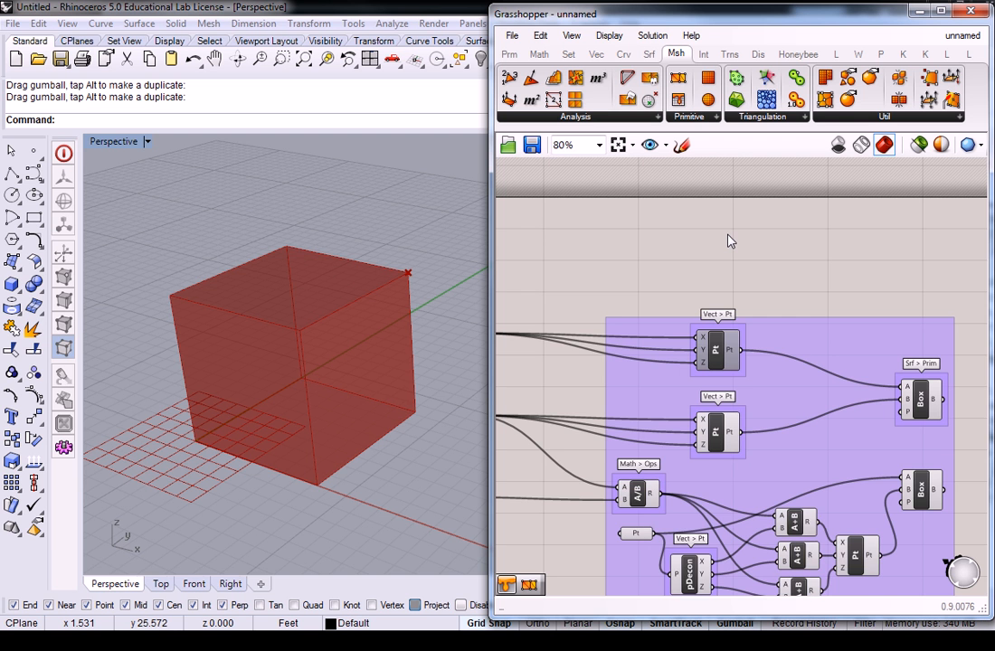
{"action": "right_click_drag", "start_coordinate": [731, 242], "coordinate": [837, 230]}
{"action": "scroll", "coordinate": [836, 237], "scroll_direction": "down", "scroll_amount": 3}
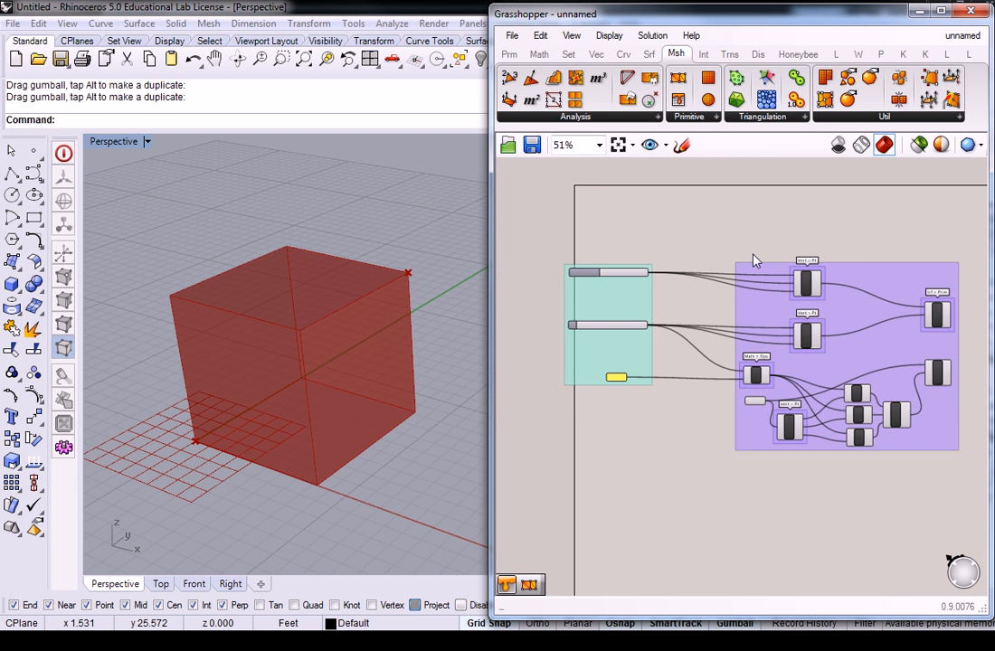
{"action": "scroll", "coordinate": [768, 260], "scroll_direction": "up", "scroll_amount": 4}
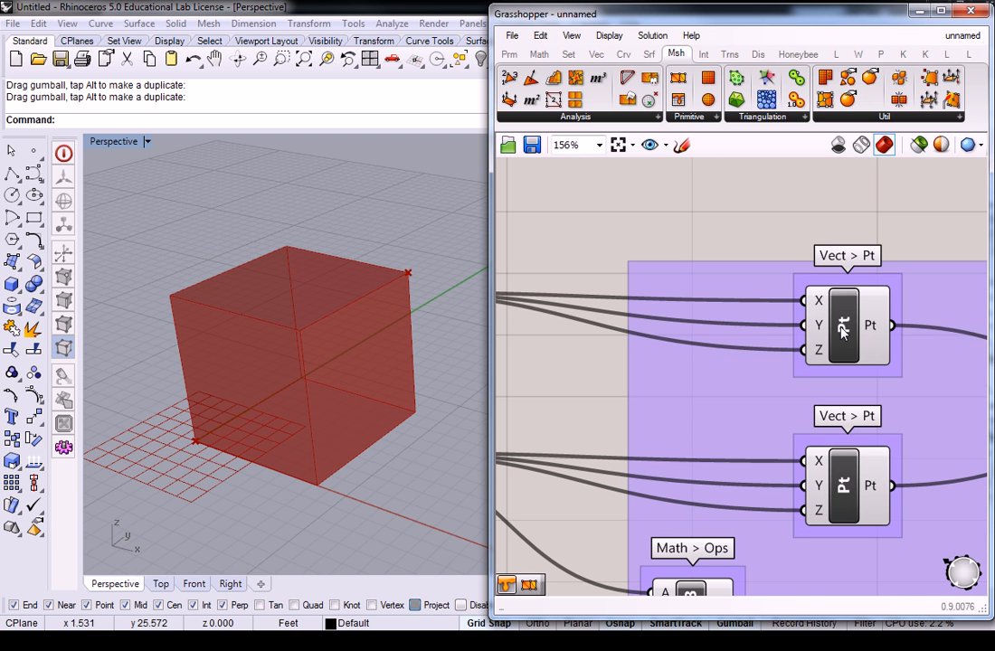
{"action": "left_click", "coordinate": [841, 330]}
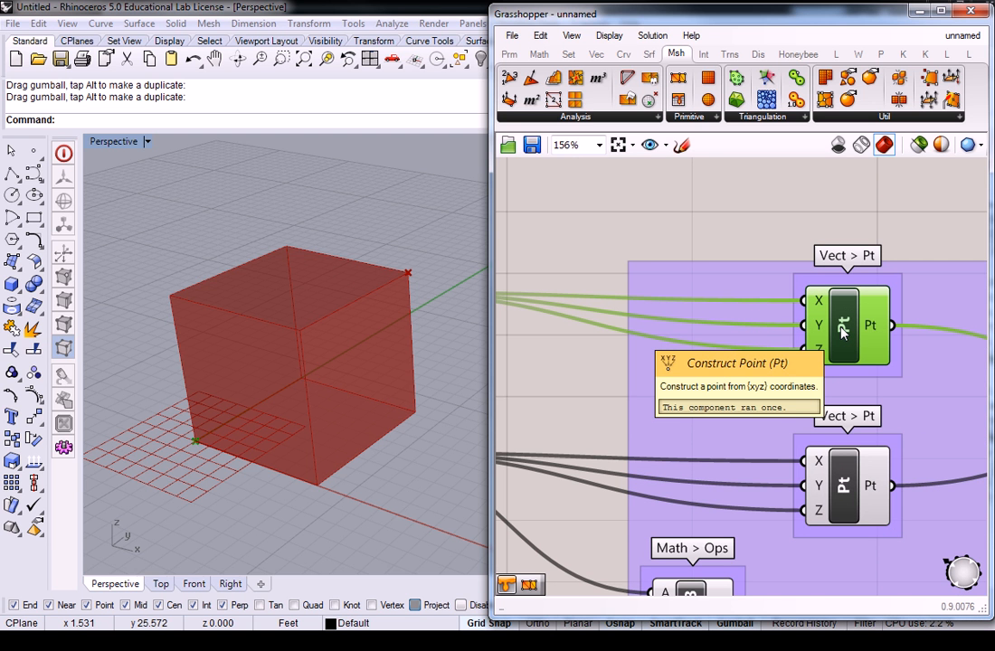
{"action": "right_click", "coordinate": [840, 331]}
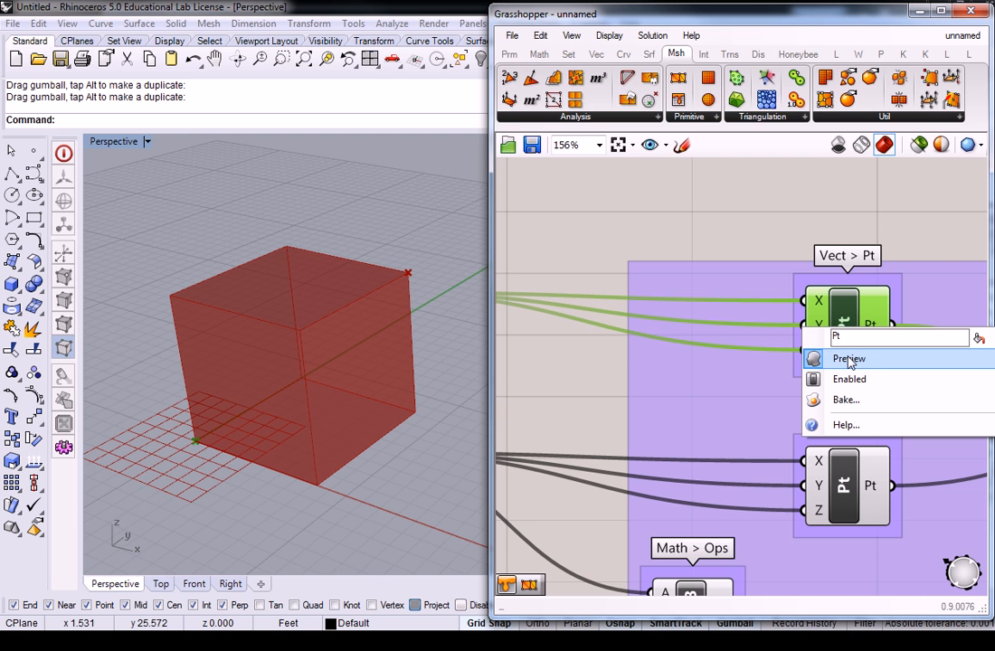
{"action": "left_click", "coordinate": [814, 358]}
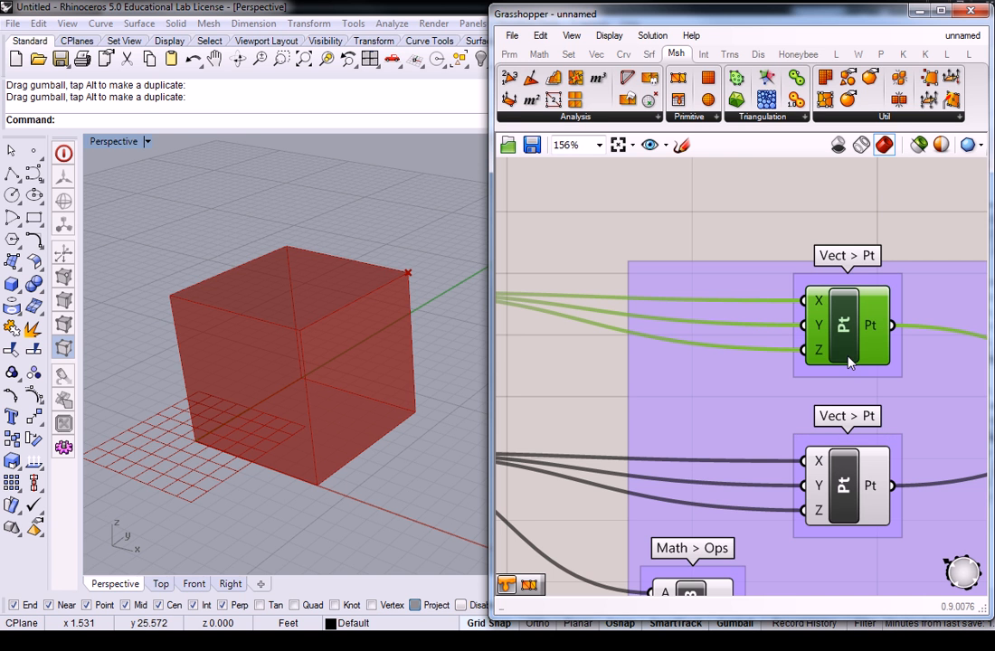
{"action": "left_click", "coordinate": [807, 282]}
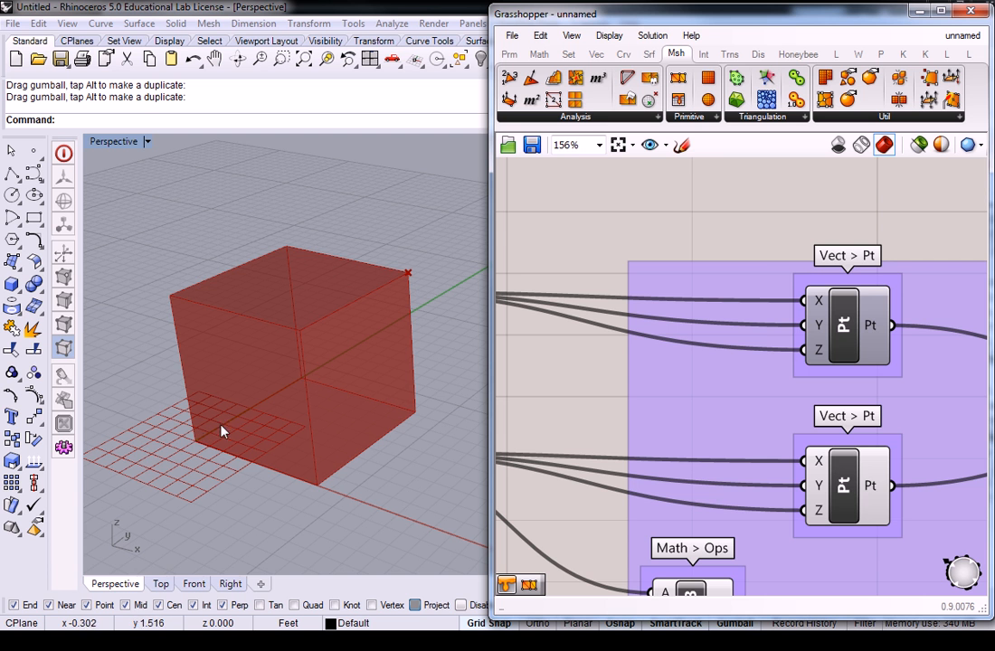
Disable the preview of the second Construct Point and all division, point, pDecon and addition components, leaving the Box components on.
{"action": "scroll", "coordinate": [688, 213], "scroll_direction": "down", "scroll_amount": 4}
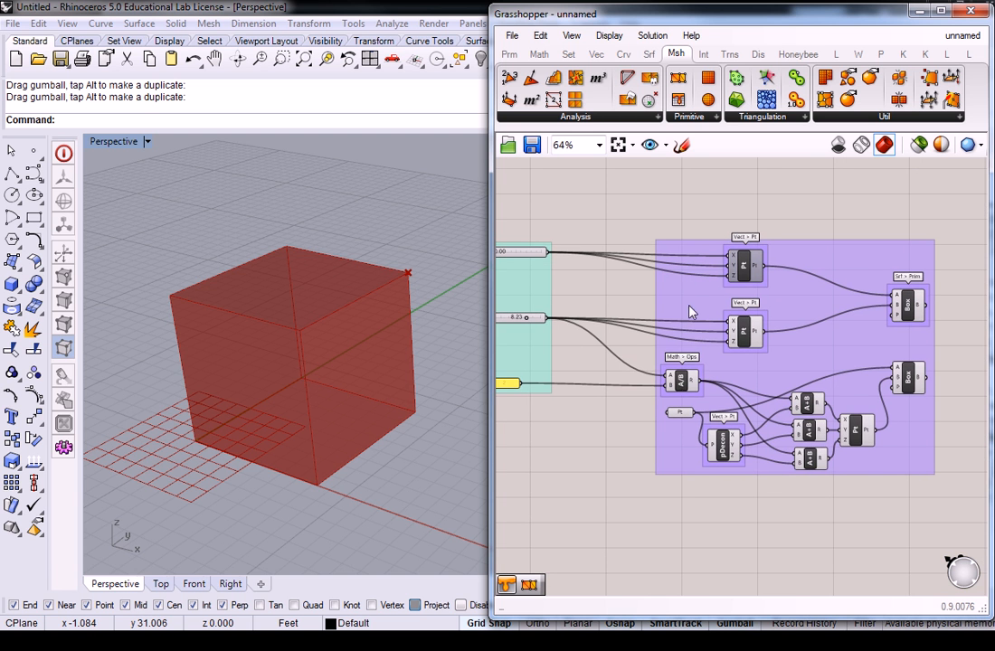
{"action": "left_click_drag", "start_coordinate": [617, 490], "coordinate": [886, 305]}
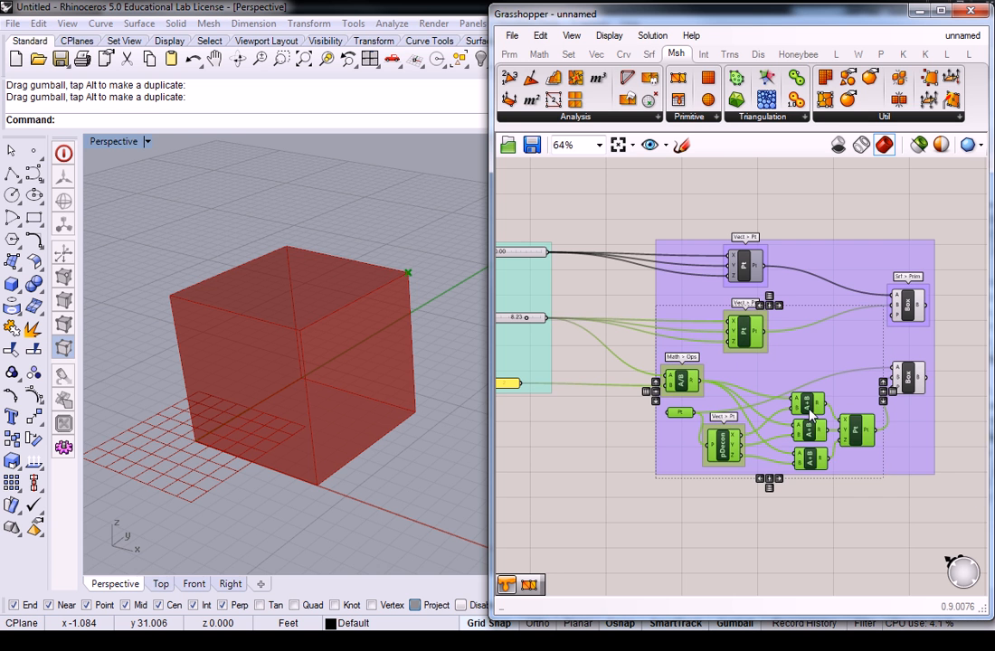
{"action": "right_click", "coordinate": [810, 412]}
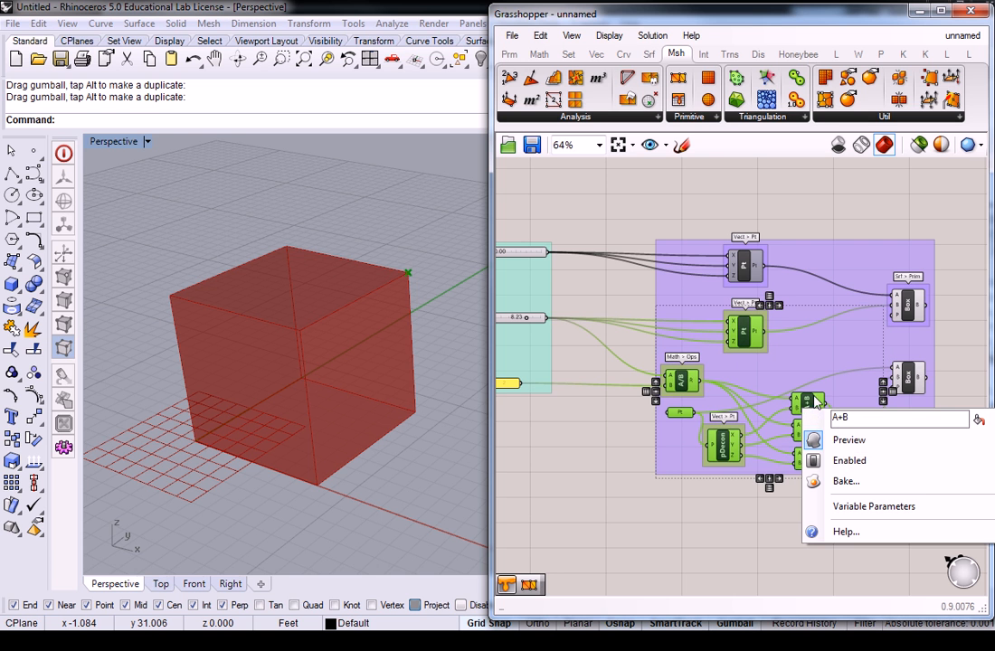
{"action": "middle_click", "coordinate": [815, 401]}
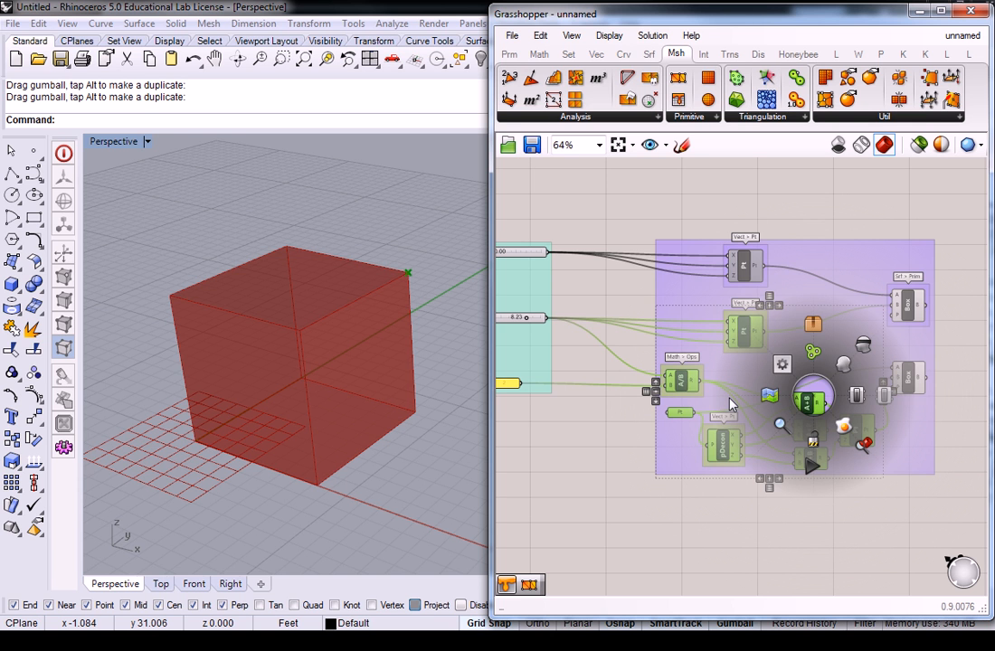
{"action": "left_click", "coordinate": [862, 350]}
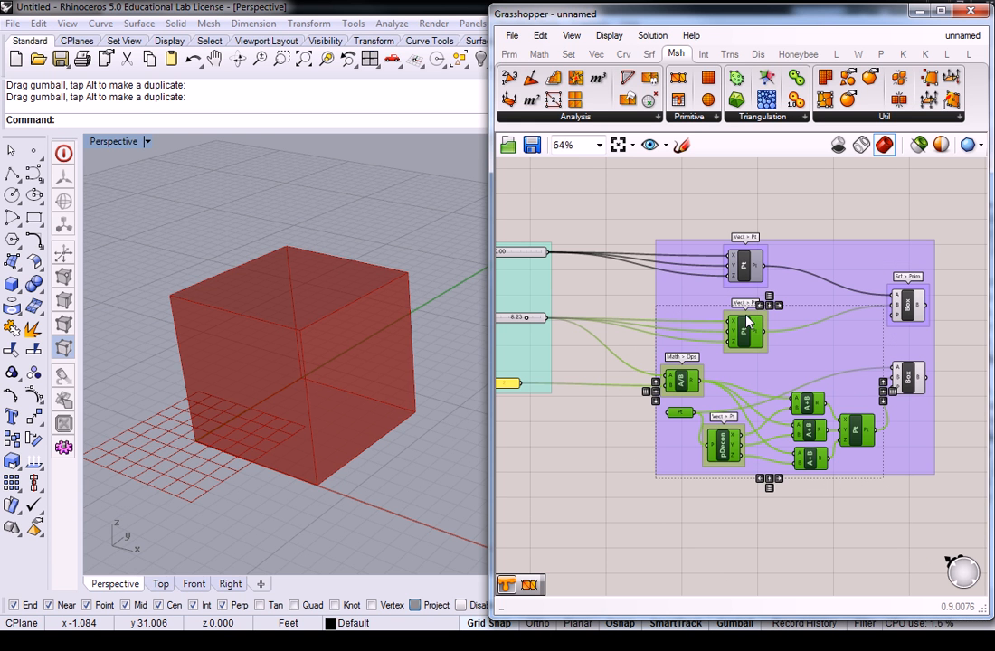
{"action": "scroll", "coordinate": [836, 455], "scroll_direction": "up", "scroll_amount": 5}
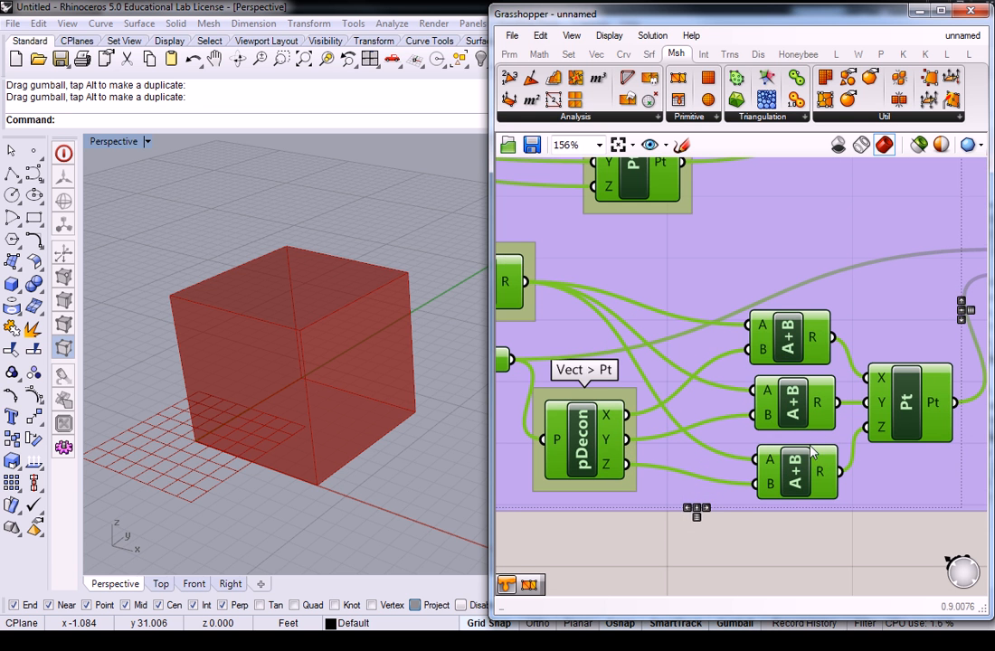
{"action": "mouse_move", "coordinate": [832, 497]}
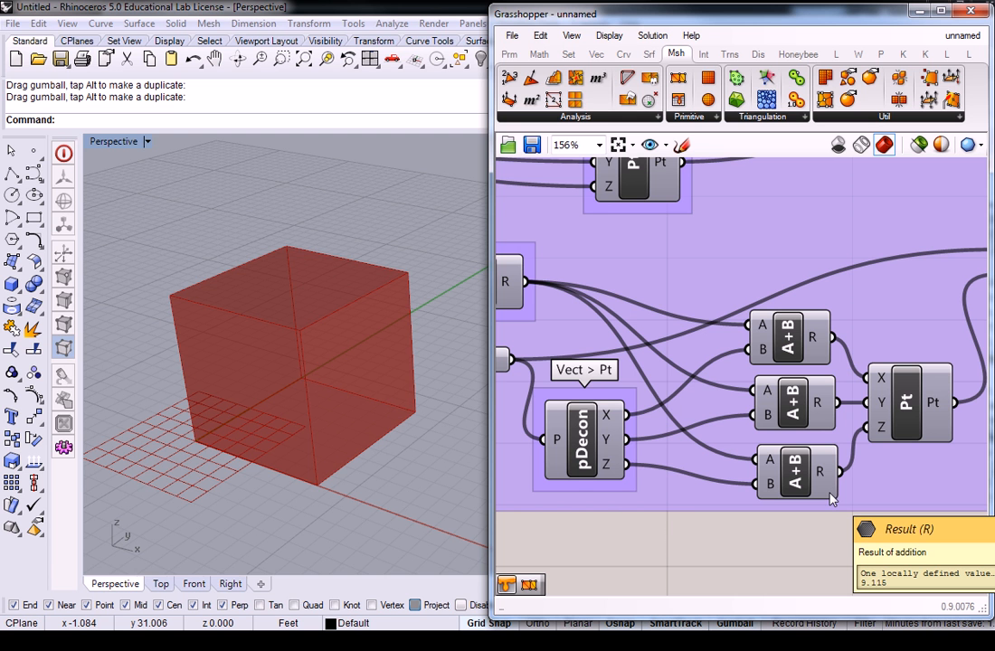
{"action": "scroll", "coordinate": [831, 497], "scroll_direction": "down", "scroll_amount": 5}
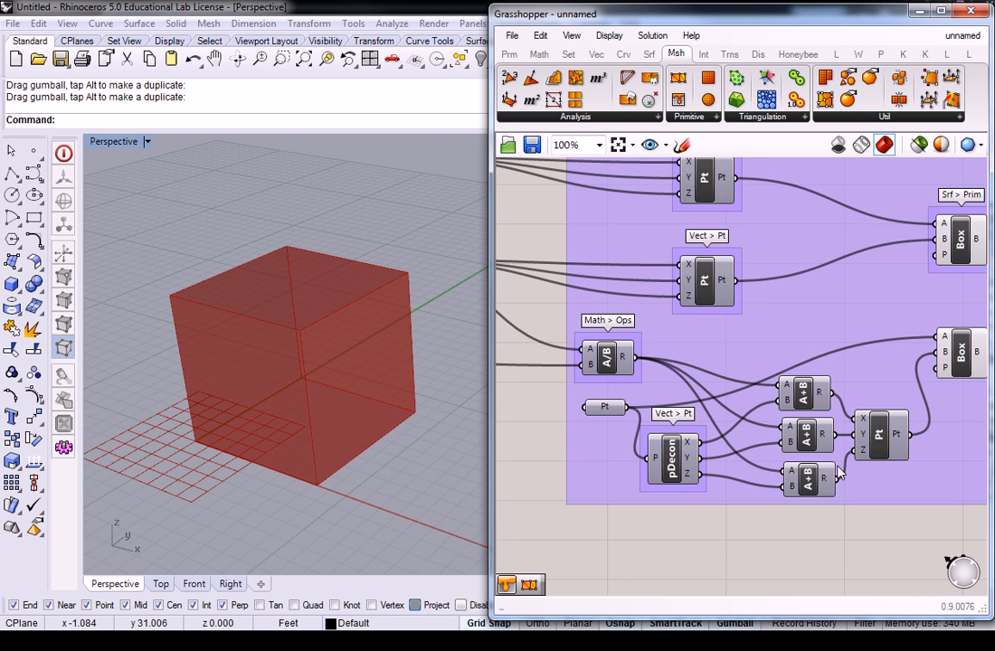
{"action": "left_click_drag", "start_coordinate": [776, 244], "coordinate": [873, 390]}
{"action": "left_click", "coordinate": [786, 493]}
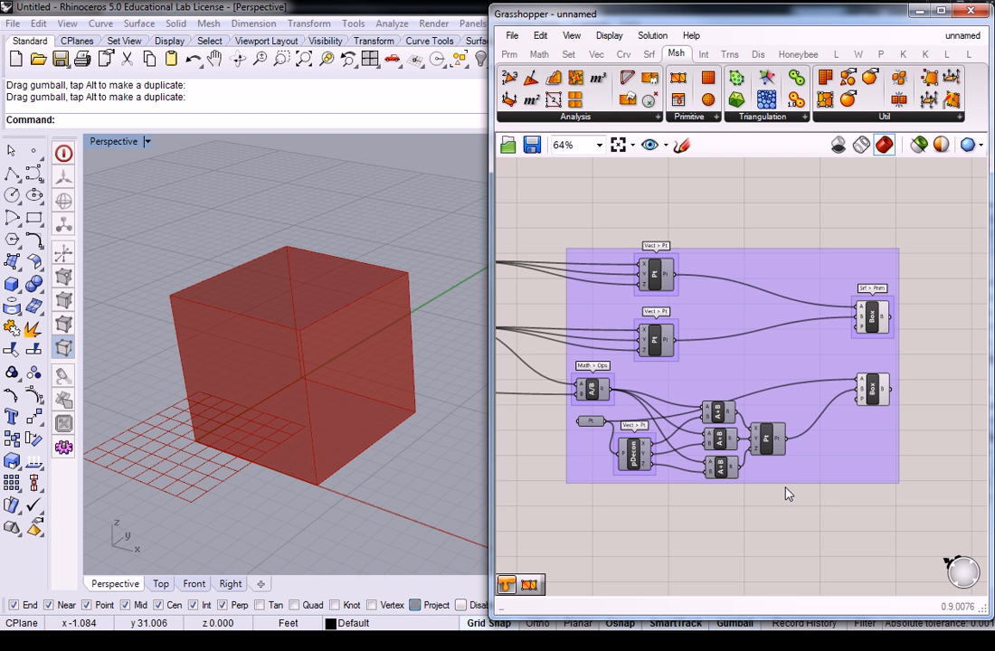
Switch the preview of the Construct Point component feeding the second Box on and back off.
{"action": "right_click_drag", "start_coordinate": [742, 470], "coordinate": [815, 441]}
{"action": "left_click_drag", "start_coordinate": [627, 477], "coordinate": [875, 217]}
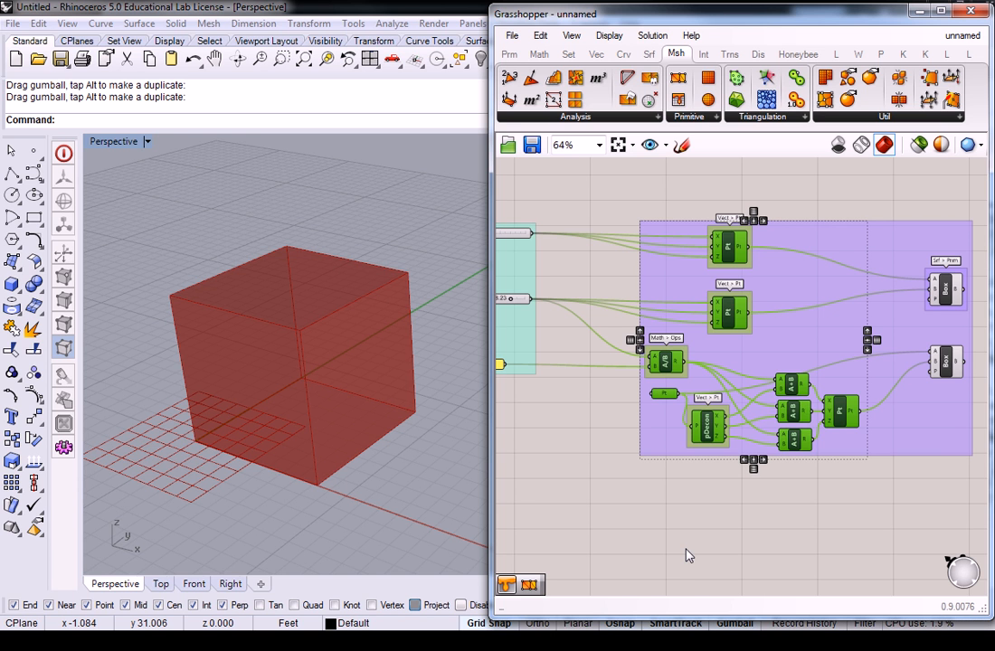
{"action": "right_click", "coordinate": [838, 416]}
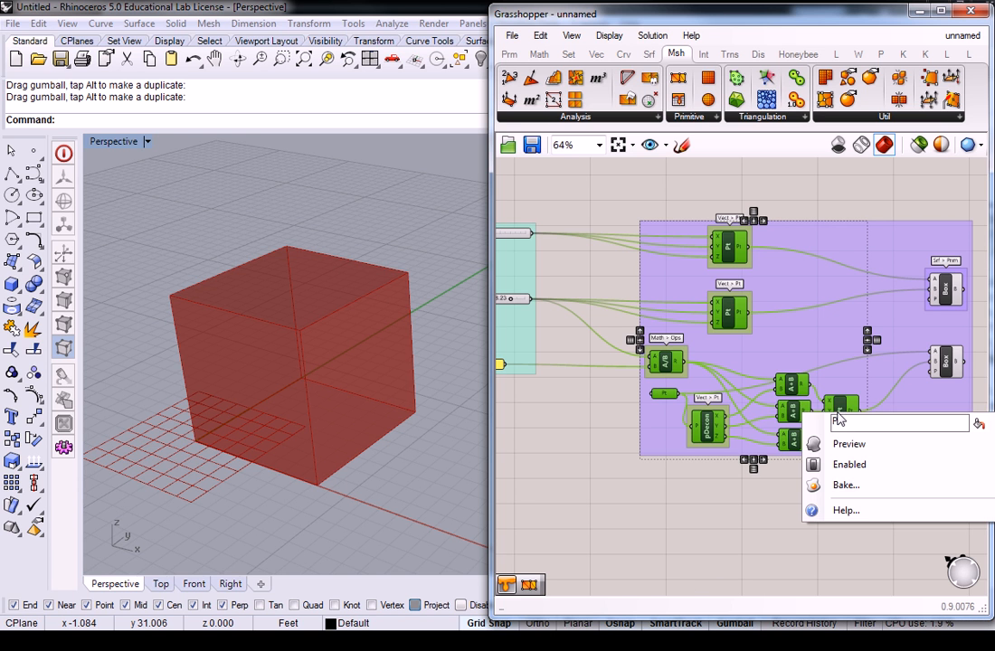
{"action": "left_click", "coordinate": [850, 445]}
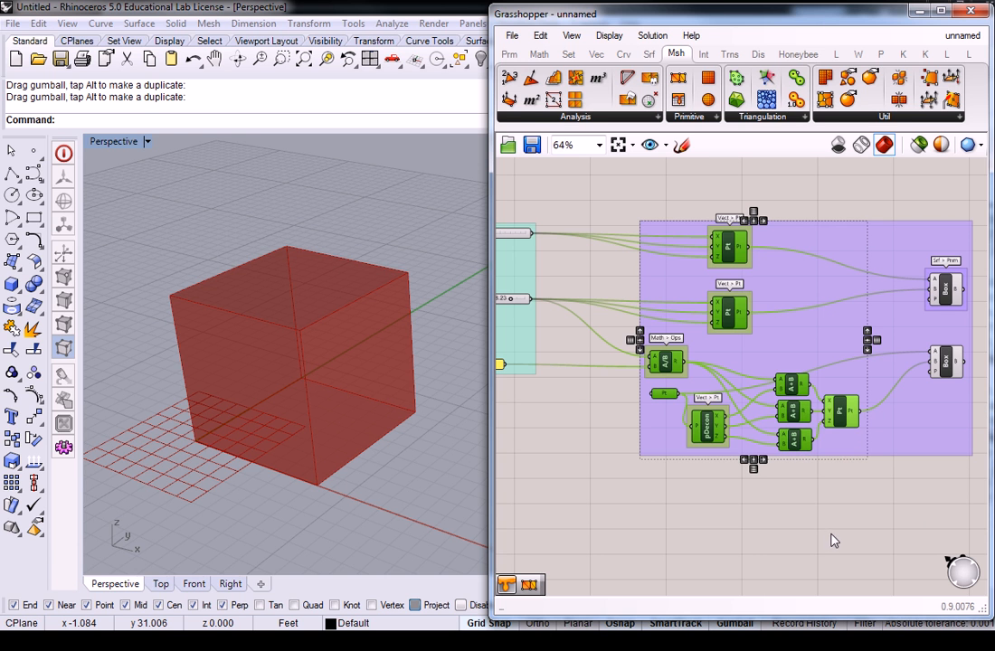
{"action": "left_click", "coordinate": [838, 524]}
{"action": "left_click", "coordinate": [841, 414]}
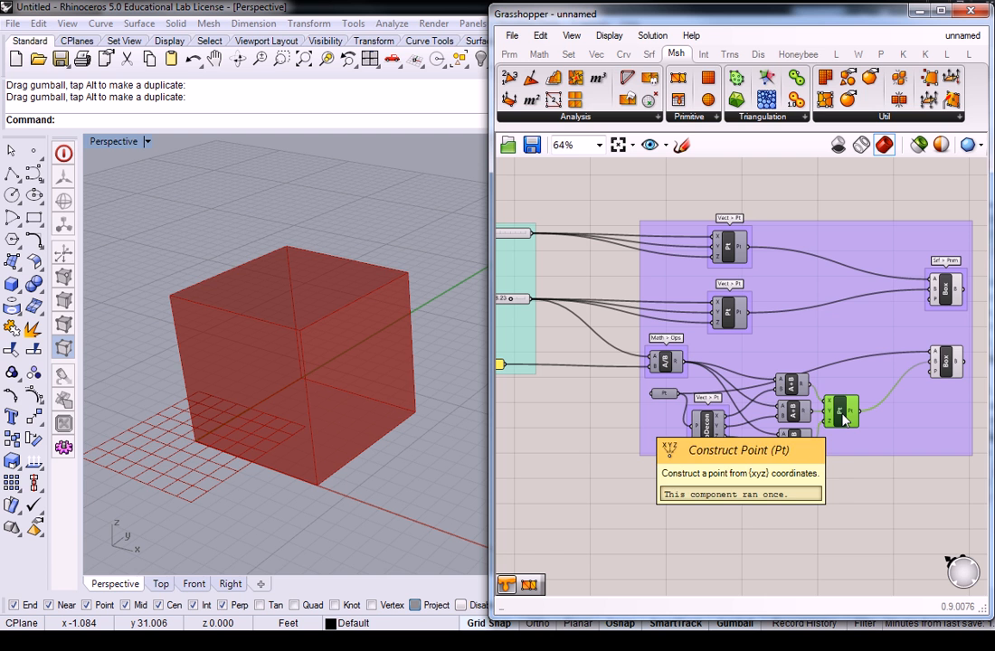
{"action": "right_click", "coordinate": [839, 418]}
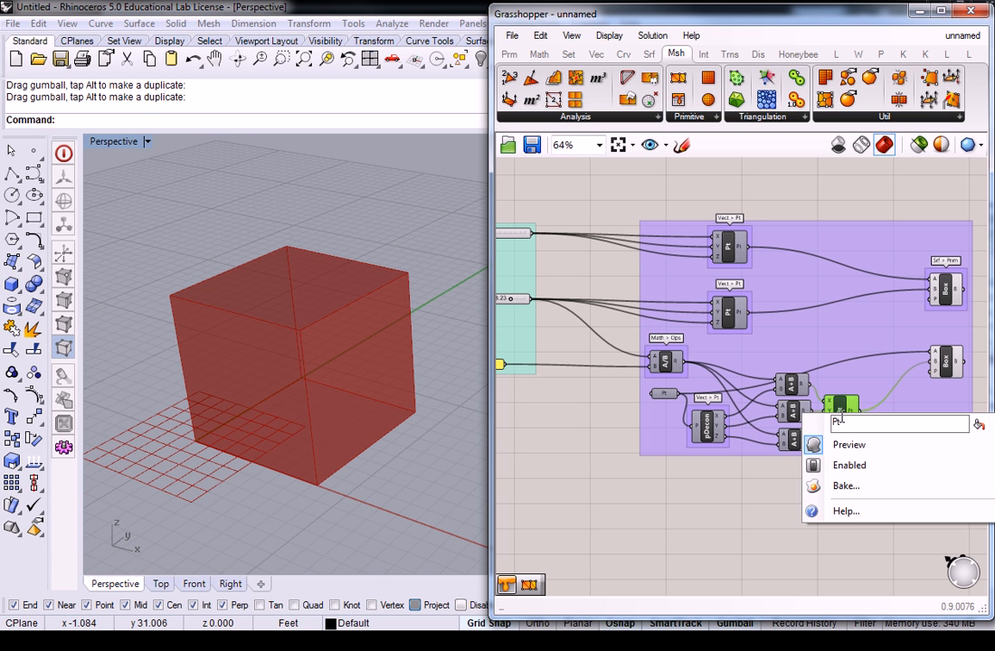
{"action": "left_click", "coordinate": [849, 445]}
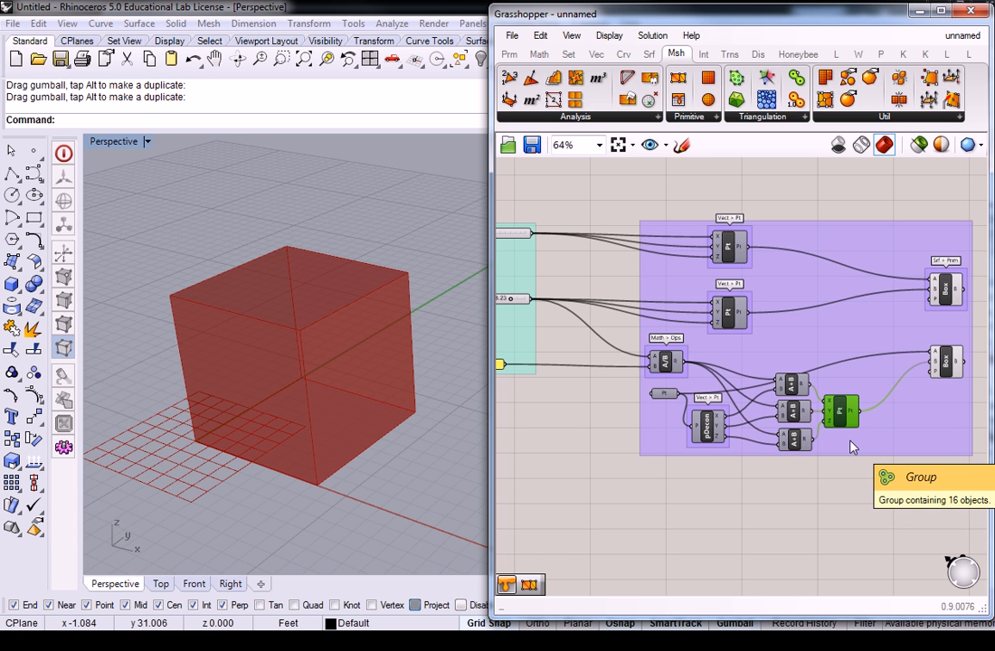
Enable the preview of all components in the purple group except the two Box components.
{"action": "left_click_drag", "start_coordinate": [533, 181], "coordinate": [891, 507]}
{"action": "middle_click", "coordinate": [827, 393]}
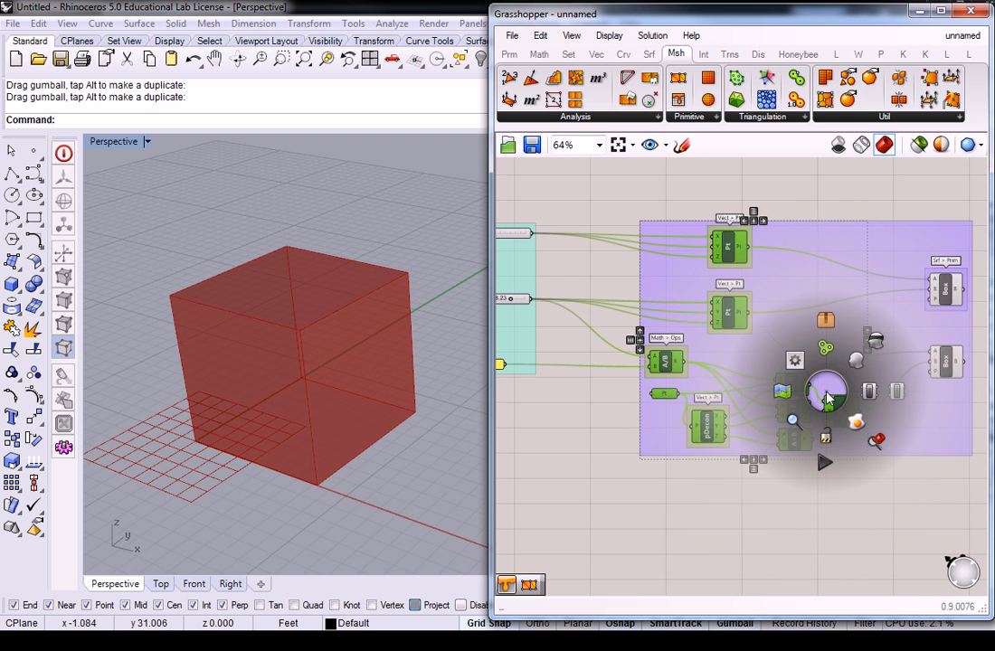
{"action": "left_click", "coordinate": [871, 345]}
{"action": "left_click", "coordinate": [844, 459]}
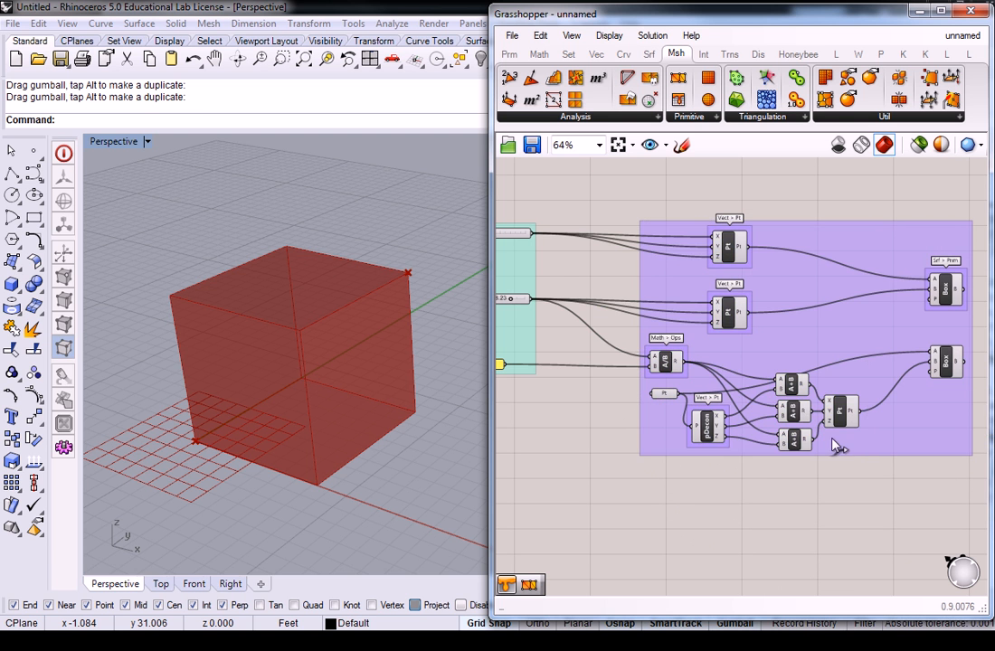
Hide the preview of every component that feeds the two Box components.
{"action": "left_click_drag", "start_coordinate": [581, 193], "coordinate": [855, 479]}
{"action": "middle_click", "coordinate": [844, 412]}
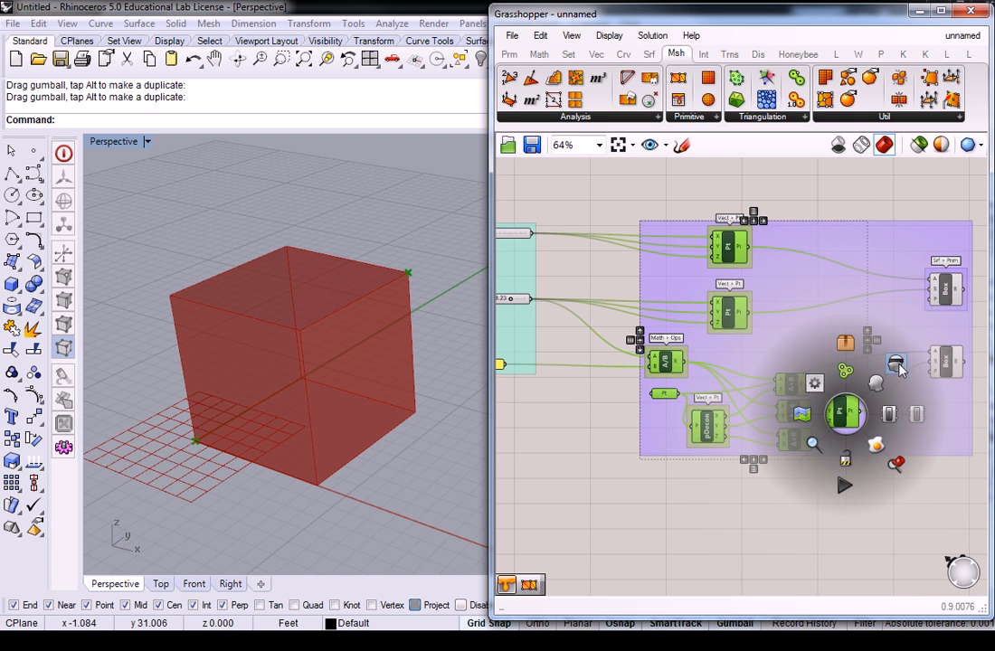
{"action": "left_click", "coordinate": [882, 470]}
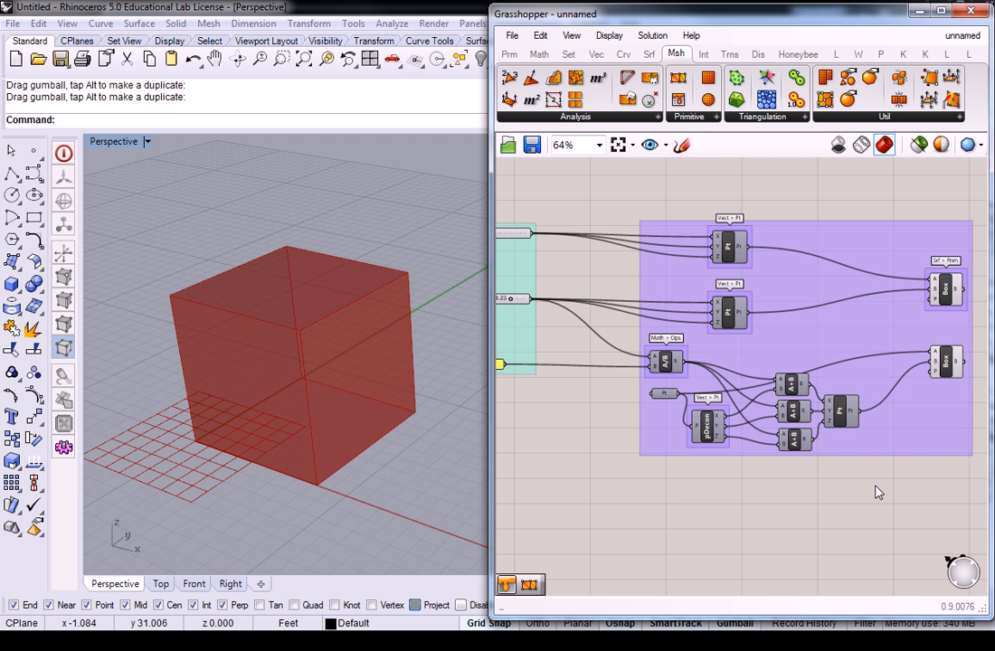
Examine the outline, grouping and colour options of the teal group that holds the sliders.
{"action": "right_click_drag", "start_coordinate": [579, 226], "coordinate": [784, 261]}
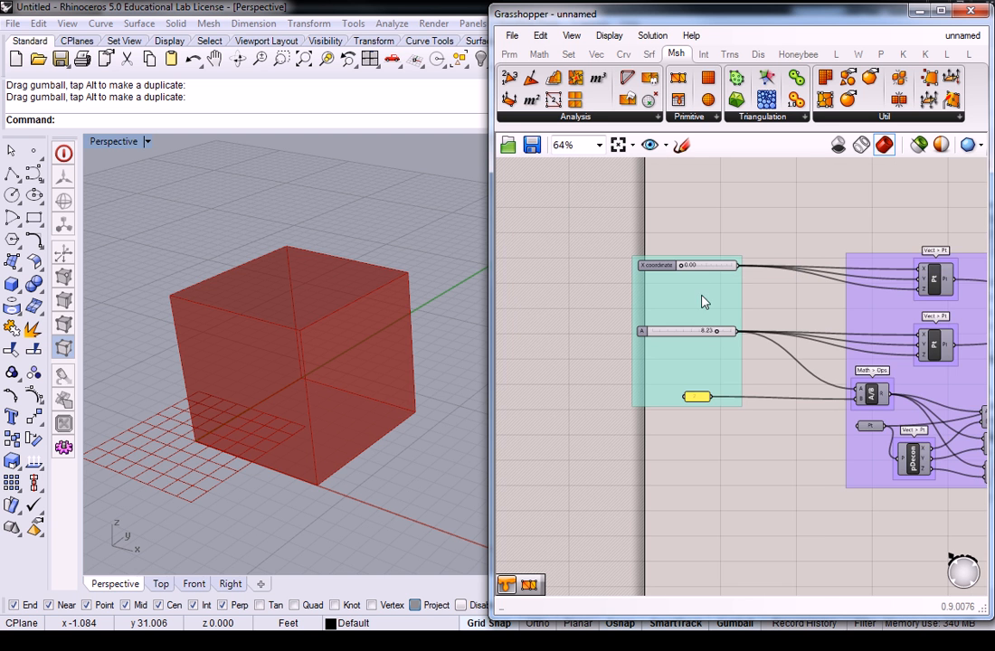
{"action": "scroll", "coordinate": [695, 300], "scroll_direction": "up", "scroll_amount": 1}
{"action": "right_click", "coordinate": [697, 308]}
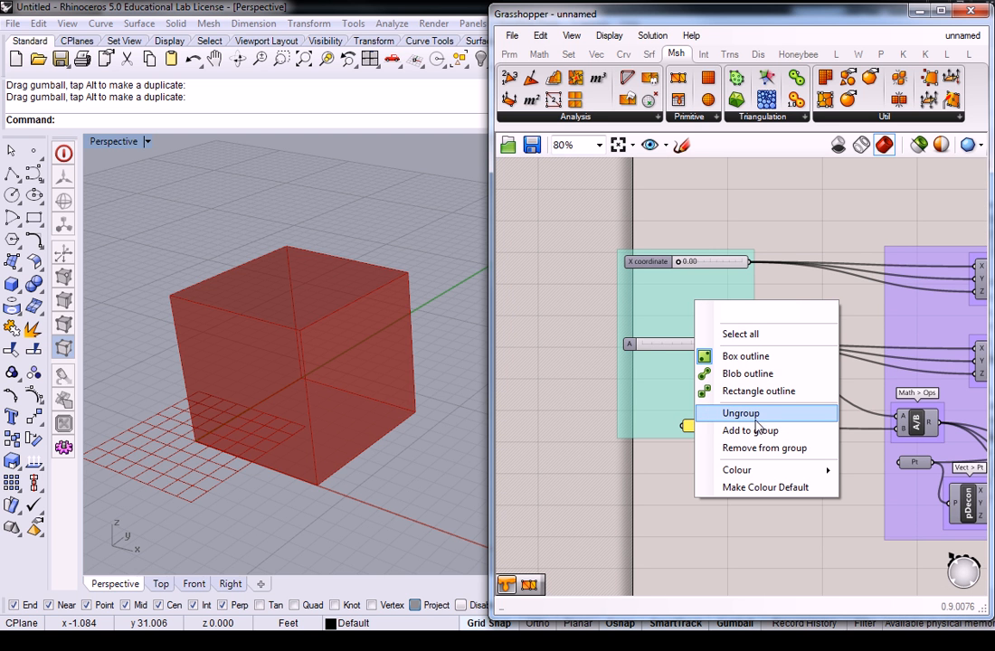
{"action": "mouse_move", "coordinate": [755, 470]}
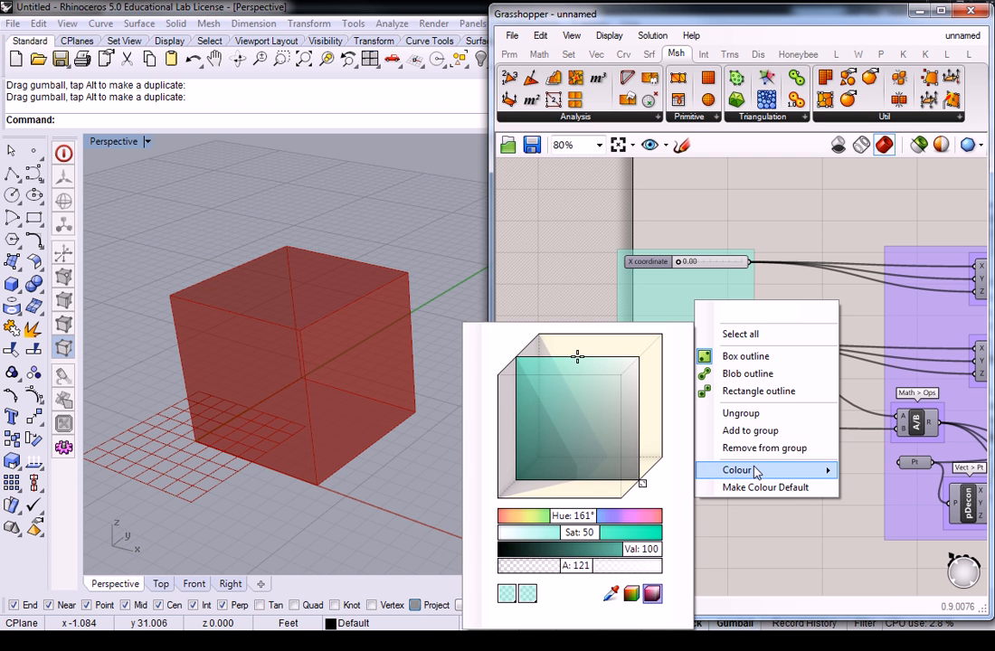
{"action": "right_click", "coordinate": [683, 287]}
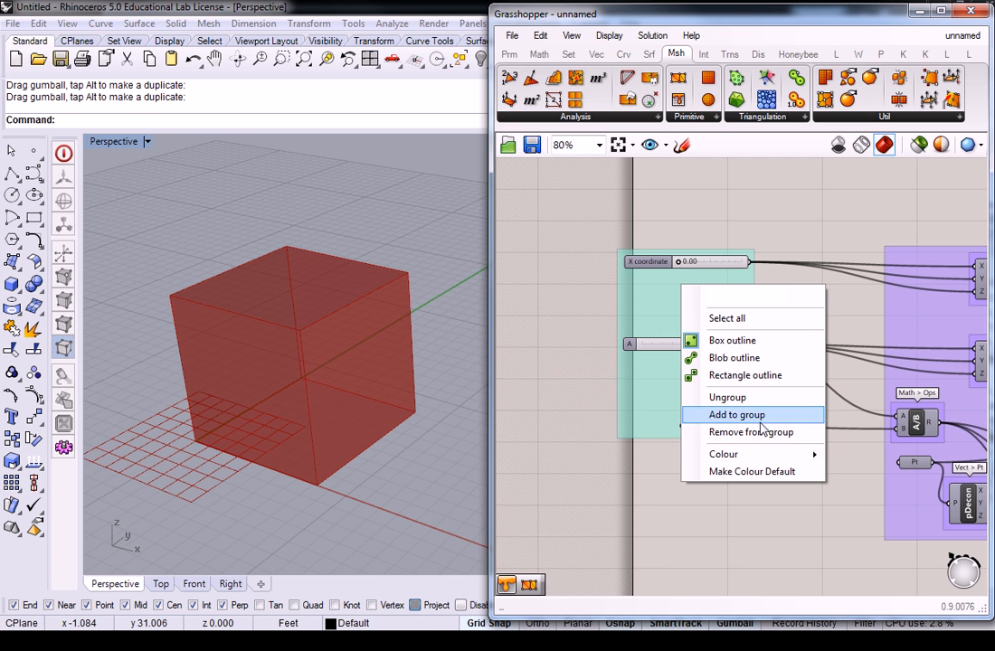
{"action": "mouse_move", "coordinate": [783, 462]}
{"action": "left_click_drag", "start_coordinate": [555, 518], "coordinate": [565, 567]}
{"action": "left_click", "coordinate": [757, 218]}
Add a Mesh Colours (MCol) component to the canvas beside the upper Box component, outside the purple group.
{"action": "scroll", "coordinate": [756, 218], "scroll_direction": "down", "scroll_amount": 4}
{"action": "right_click_drag", "start_coordinate": [915, 242], "coordinate": [679, 281]}
{"action": "scroll", "coordinate": [708, 287], "scroll_direction": "up", "scroll_amount": 4}
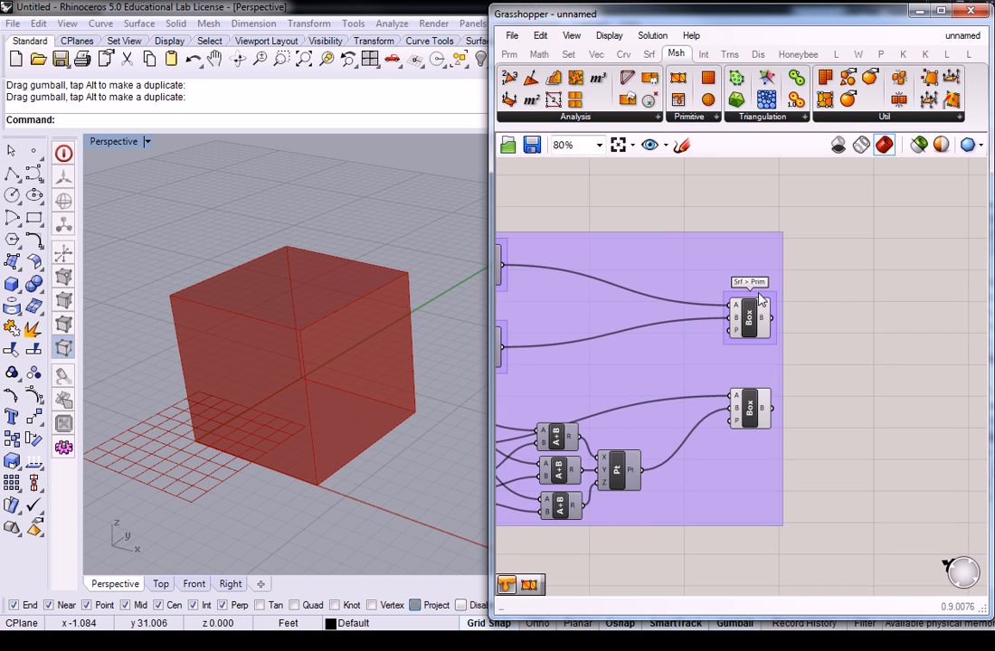
{"action": "right_click_drag", "start_coordinate": [810, 302], "coordinate": [684, 314]}
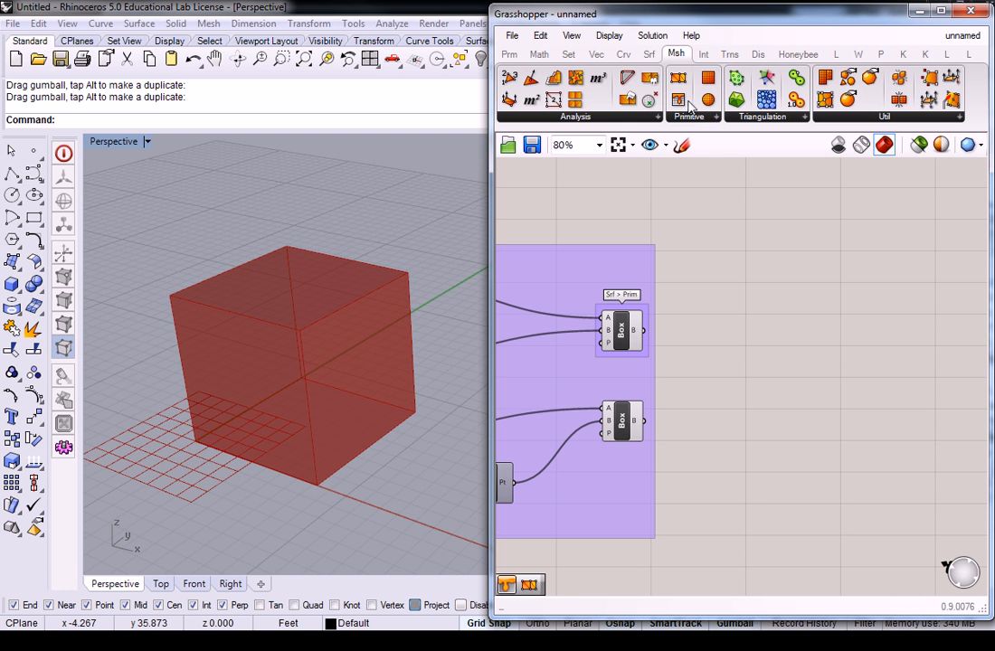
{"action": "left_click_drag", "start_coordinate": [678, 99], "coordinate": [763, 341]}
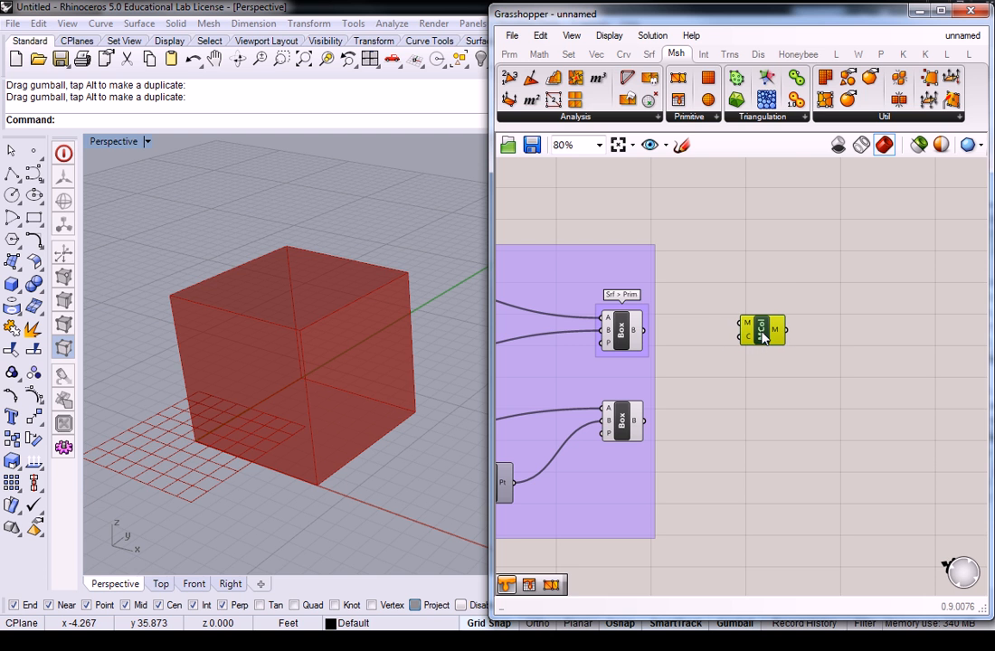
{"action": "left_click", "coordinate": [694, 341]}
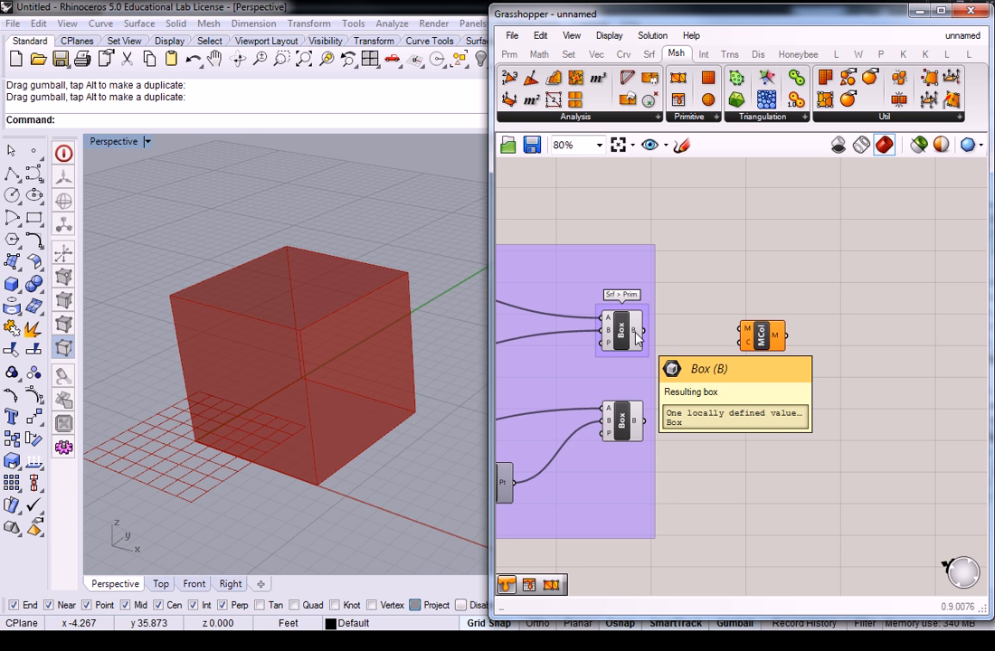
Connect the upper Box output to the mesh input of the Mesh Colours component and inspect its colour input's picker.
{"action": "left_click_drag", "start_coordinate": [642, 331], "coordinate": [752, 336]}
{"action": "mouse_move", "coordinate": [741, 329]}
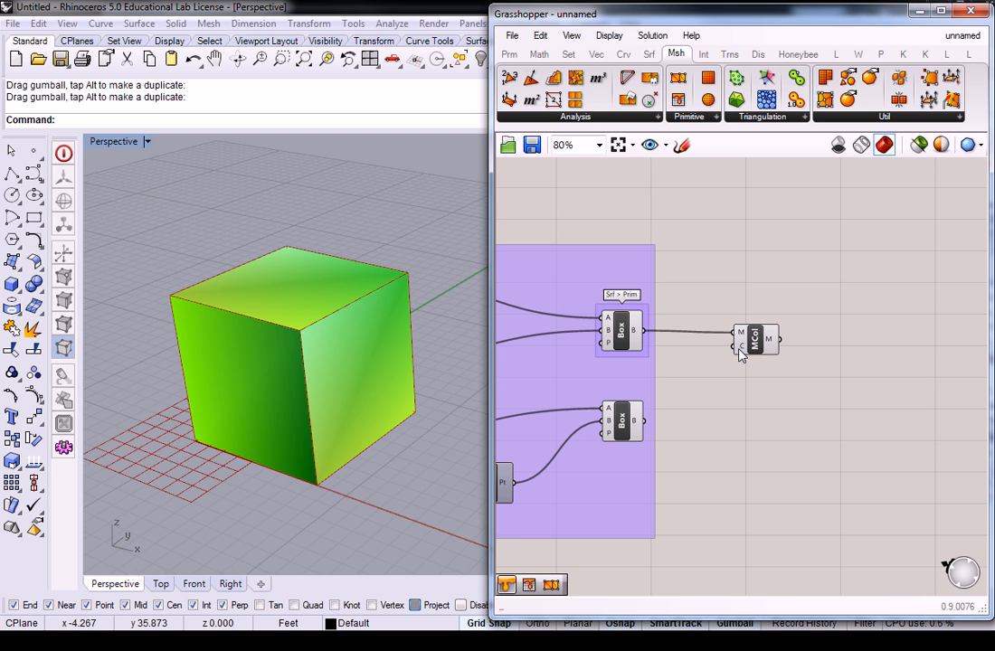
{"action": "right_click", "coordinate": [738, 351]}
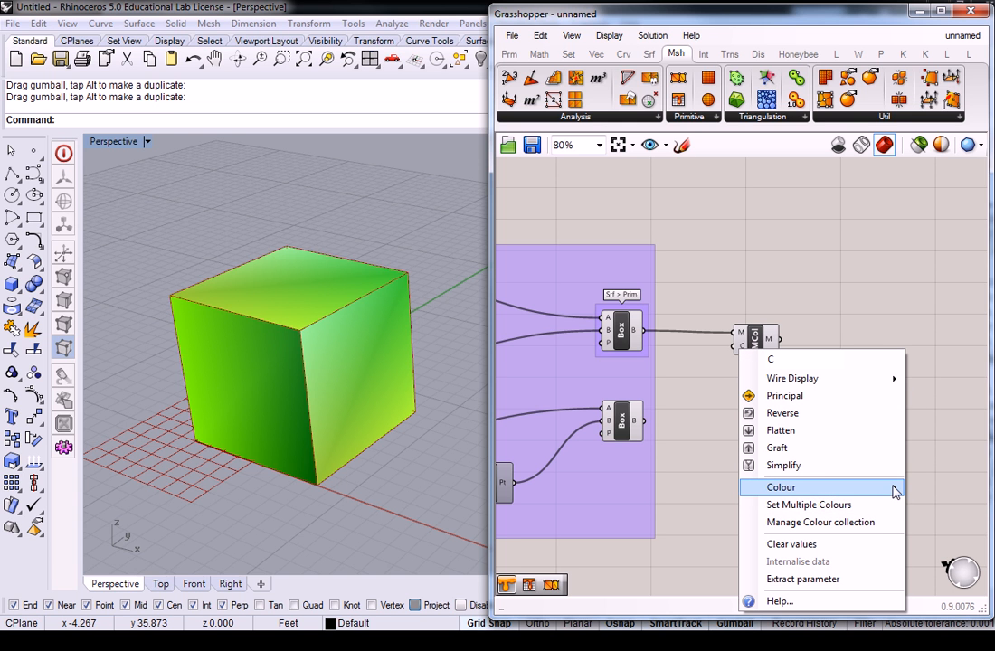
{"action": "right_click_drag", "start_coordinate": [929, 333], "coordinate": [772, 295]}
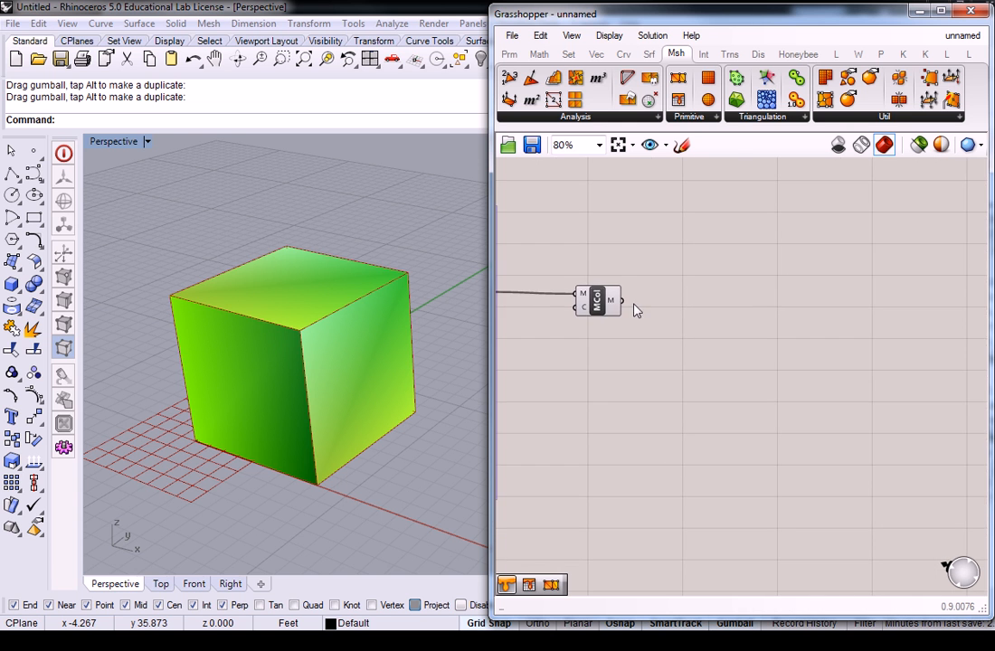
{"action": "right_click", "coordinate": [583, 308]}
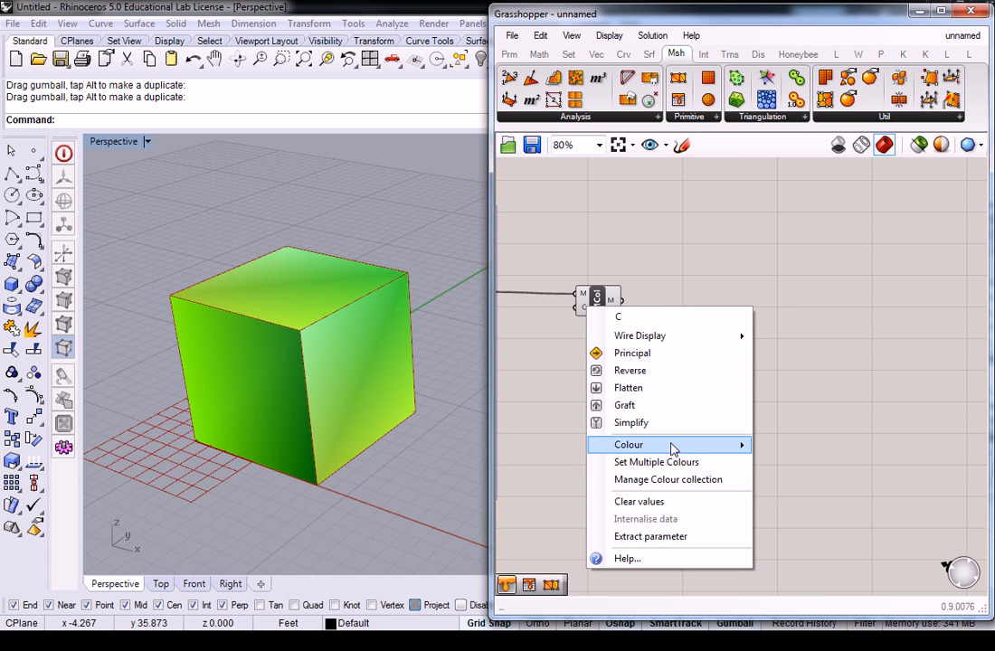
{"action": "mouse_move", "coordinate": [702, 447]}
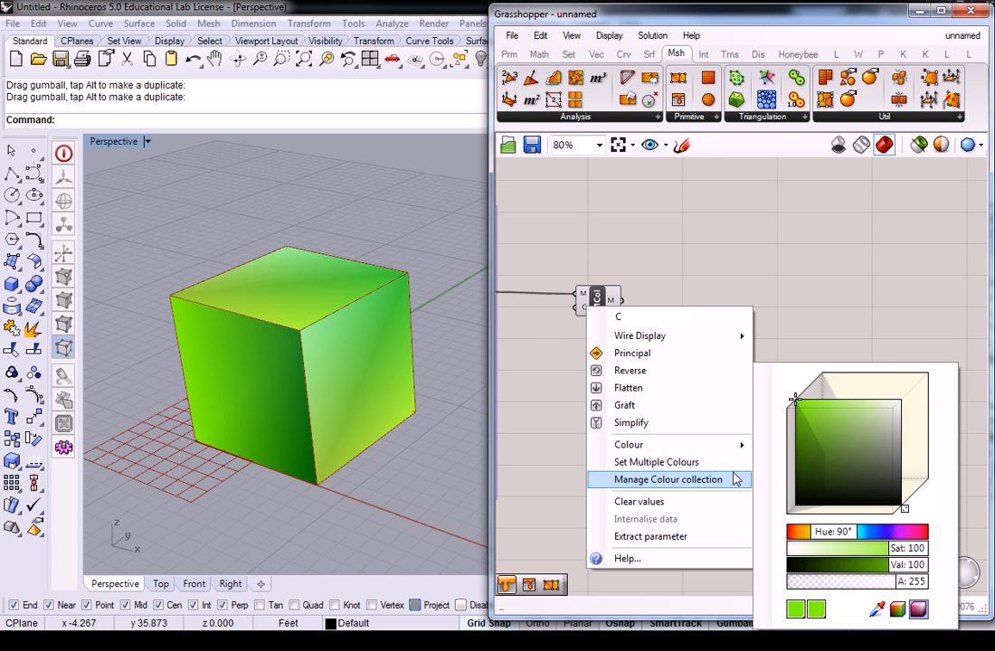
{"action": "left_click", "coordinate": [722, 264]}
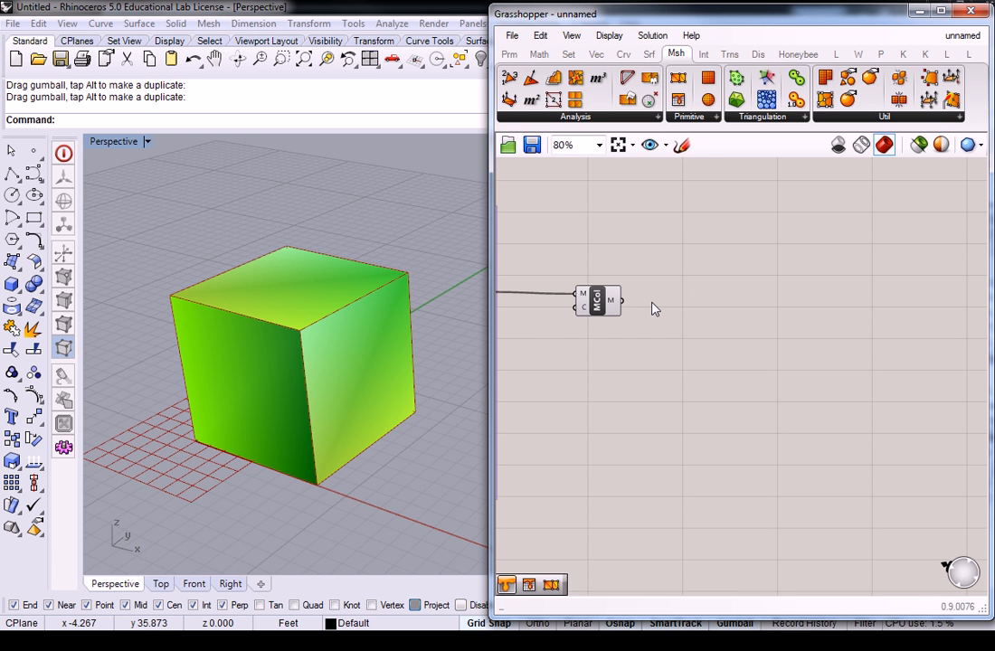
Add a Colour Swatch beside the upper Box and connect it to the colour input of the Mesh Colours component.
{"action": "right_click_drag", "start_coordinate": [601, 214], "coordinate": [803, 190]}
{"action": "left_click", "coordinate": [509, 53]}
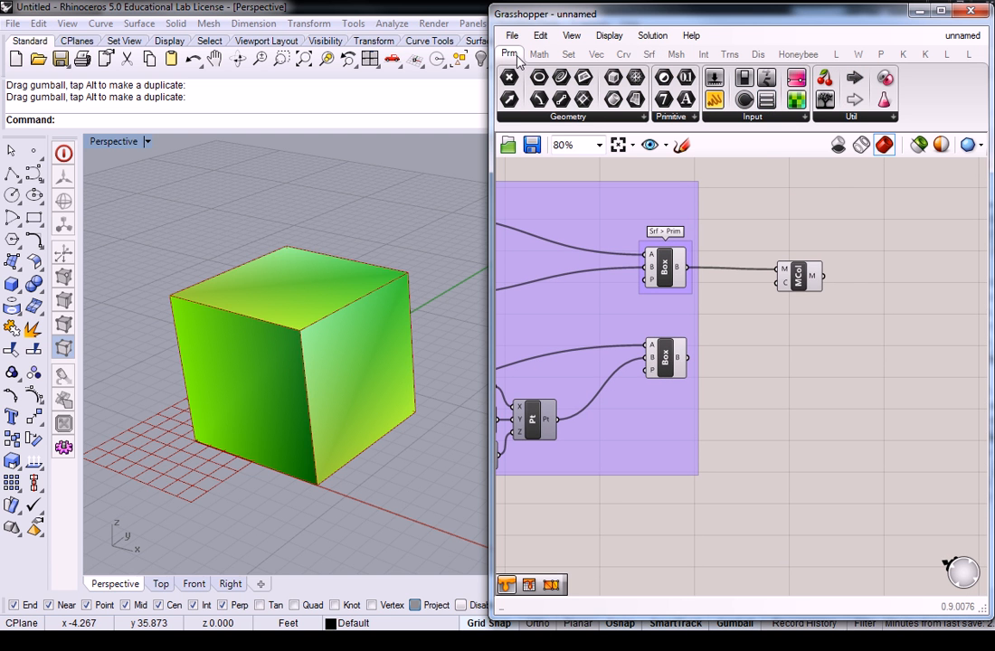
{"action": "left_click", "coordinate": [761, 117]}
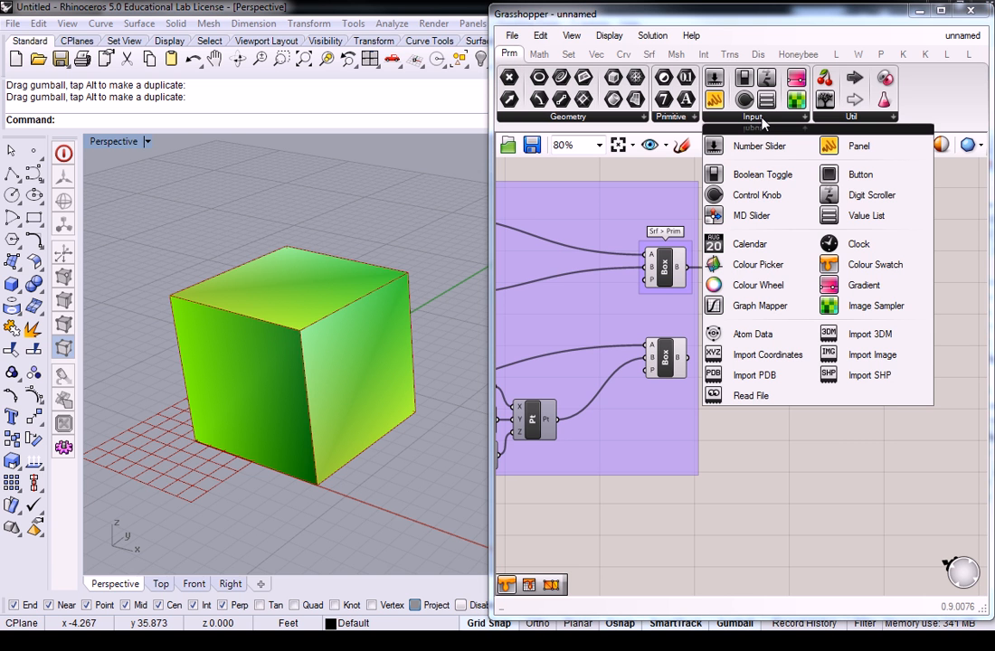
{"action": "left_click", "coordinate": [856, 265]}
{"action": "left_click", "coordinate": [749, 289]}
{"action": "left_click_drag", "start_coordinate": [776, 291], "coordinate": [818, 269]}
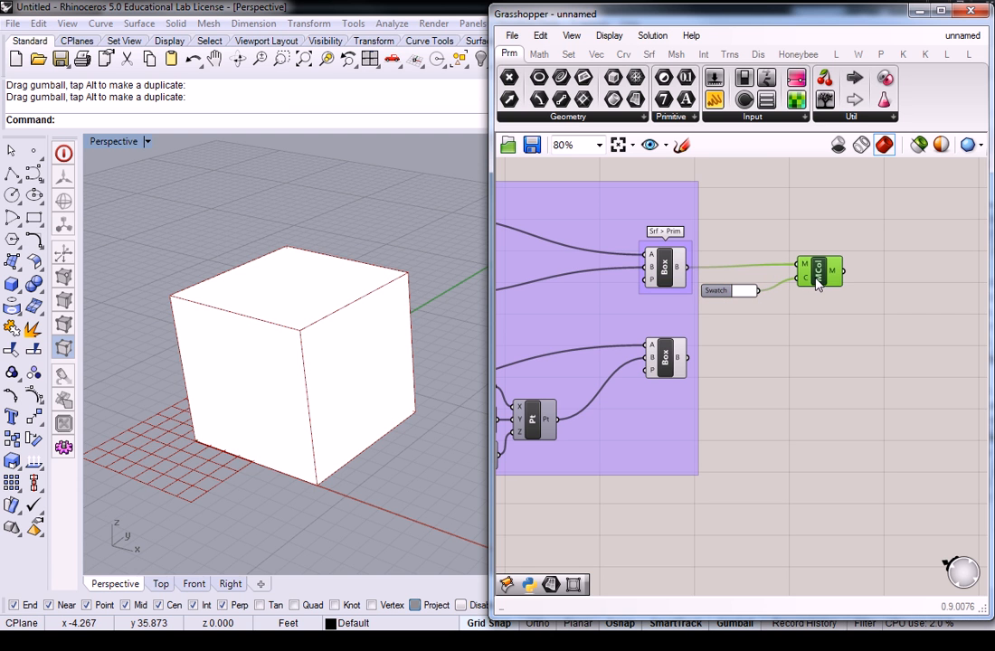
{"action": "left_click", "coordinate": [754, 335]}
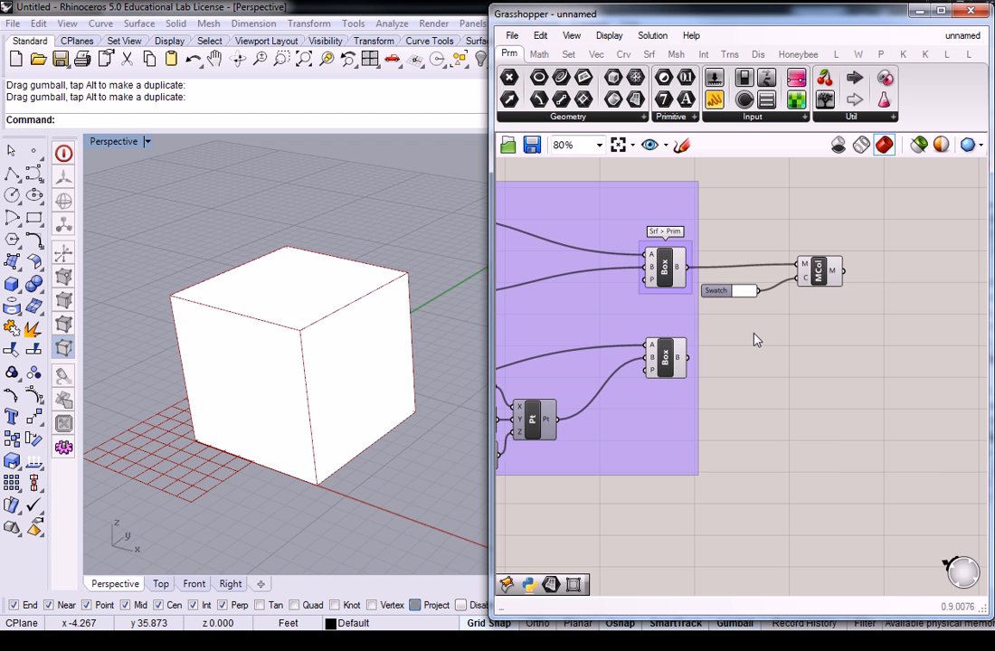
{"action": "right_click_drag", "start_coordinate": [385, 362], "coordinate": [351, 356]}
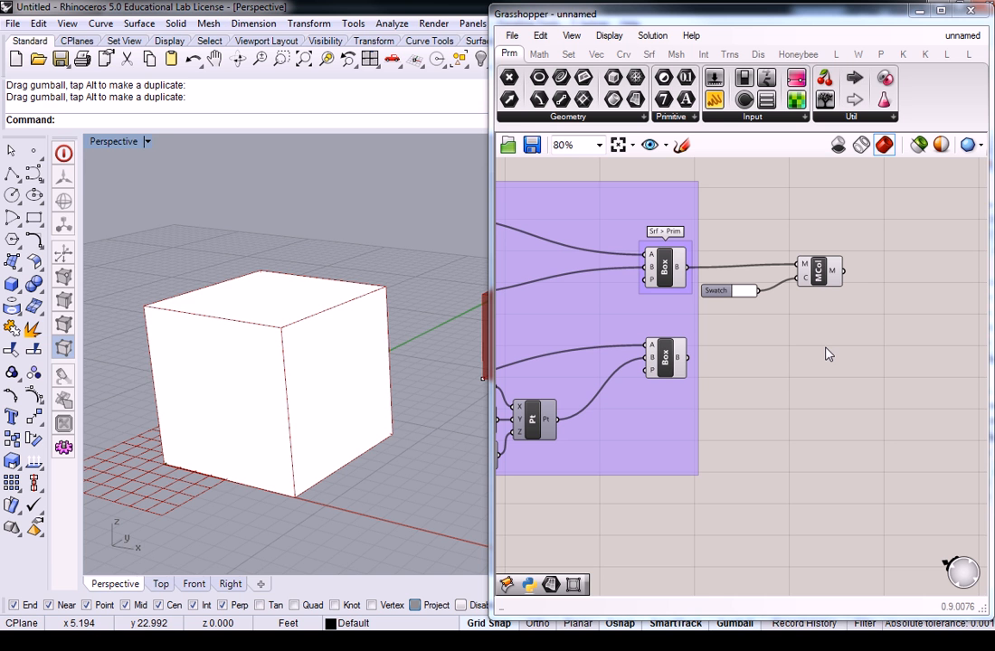
Delete the Colour Swatch and set a pale blue colour directly on the colour input of the Mesh Colours component.
{"action": "left_click", "coordinate": [726, 291]}
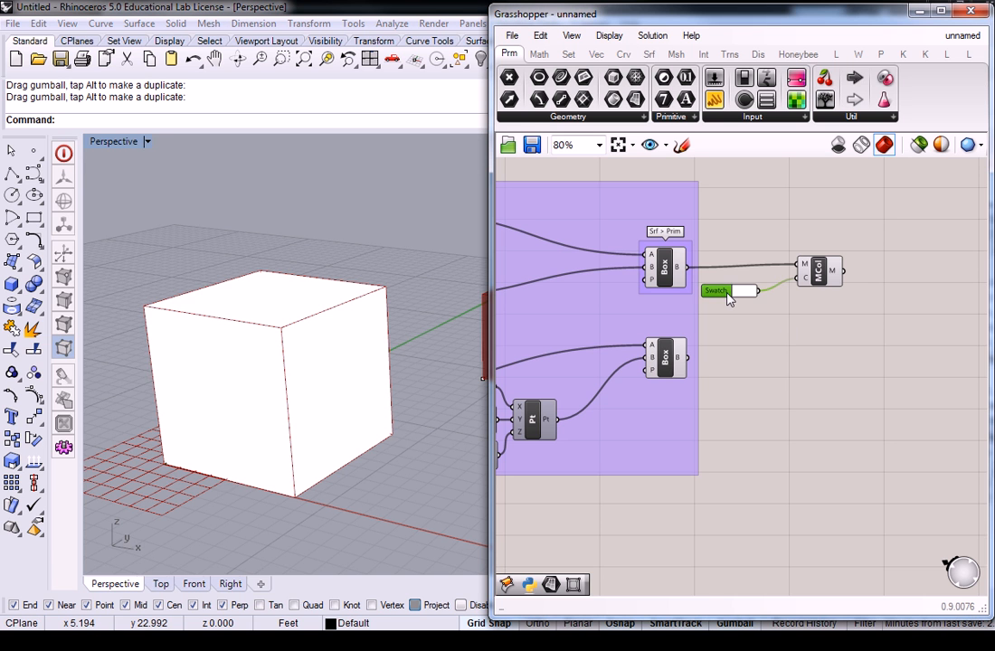
{"action": "right_click", "coordinate": [809, 278]}
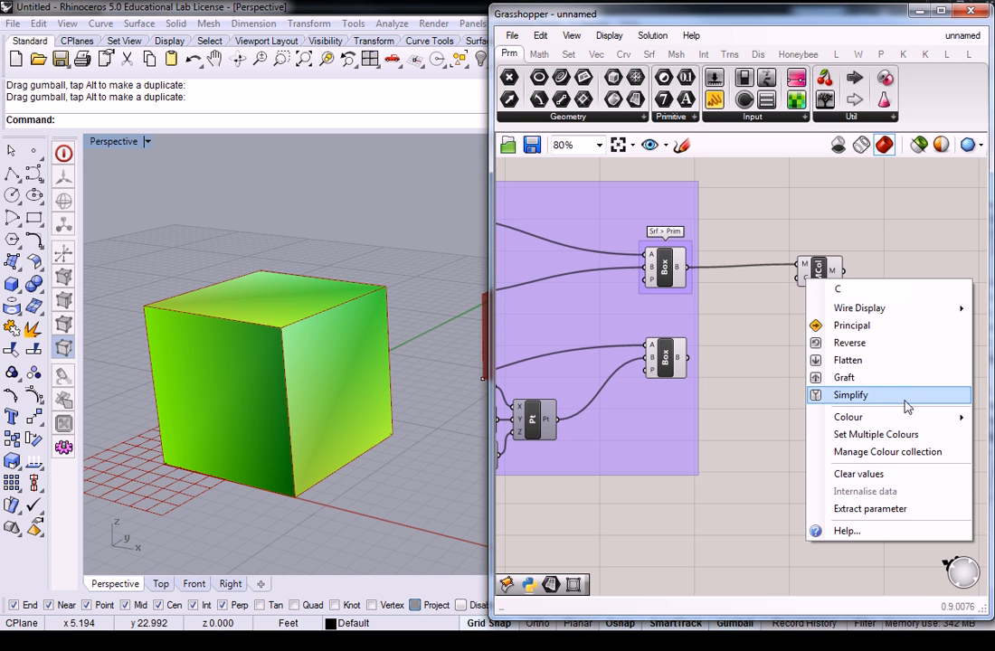
{"action": "right_click_drag", "start_coordinate": [875, 210], "coordinate": [607, 223]}
{"action": "right_click", "coordinate": [541, 291]}
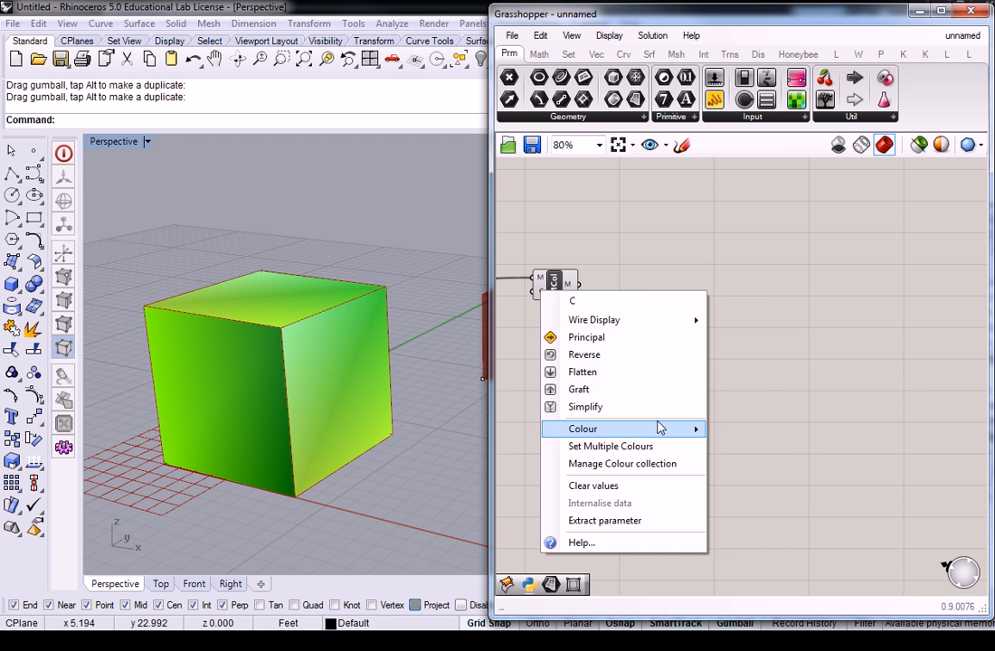
{"action": "mouse_move", "coordinate": [596, 428]}
{"action": "left_click_drag", "start_coordinate": [874, 588], "coordinate": [794, 582]}
{"action": "left_click_drag", "start_coordinate": [775, 533], "coordinate": [828, 532]}
{"action": "left_click_drag", "start_coordinate": [809, 409], "coordinate": [855, 411]}
{"action": "right_click_drag", "start_coordinate": [380, 239], "coordinate": [326, 357]}
{"action": "scroll", "coordinate": [607, 355], "scroll_direction": "down", "scroll_amount": 4}
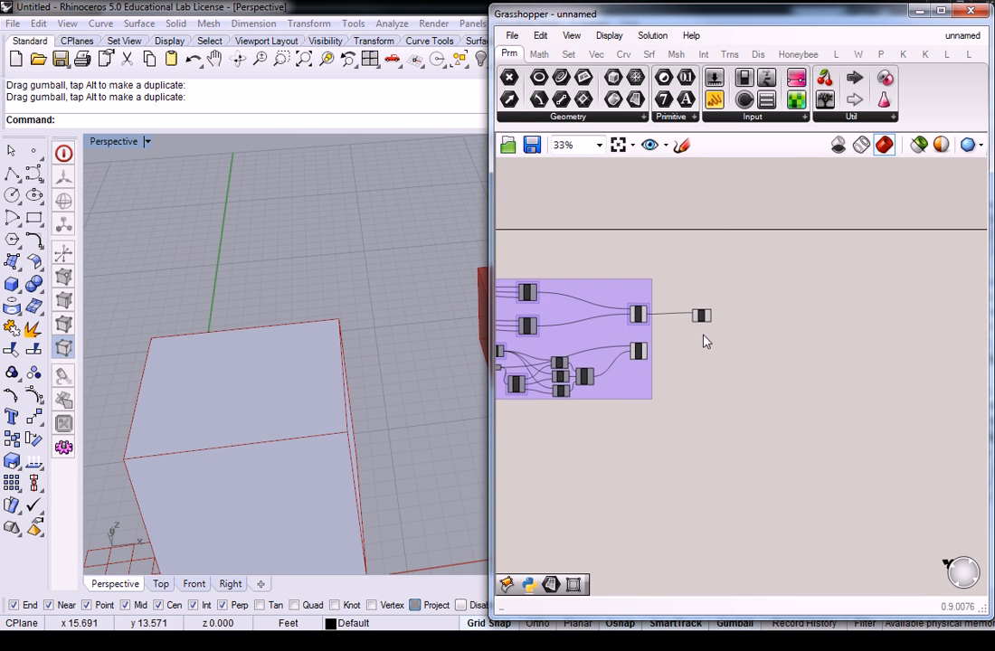
Disable the preview of the upper Box component.
{"action": "left_click", "coordinate": [638, 313]}
{"action": "middle_click", "coordinate": [637, 312]}
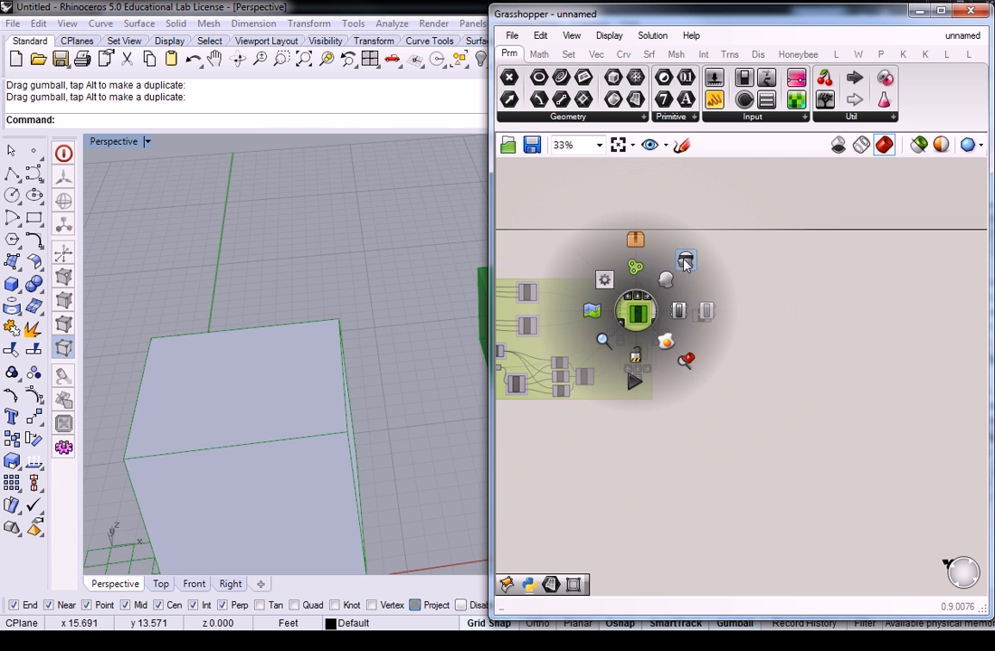
{"action": "left_click", "coordinate": [686, 259]}
{"action": "left_click", "coordinate": [693, 258]}
Enable the preview of both Box components in the purple group.
{"action": "right_click_drag", "start_coordinate": [707, 317], "coordinate": [697, 324]}
{"action": "scroll", "coordinate": [612, 298], "scroll_direction": "up", "scroll_amount": 2}
{"action": "scroll", "coordinate": [612, 303], "scroll_direction": "up", "scroll_amount": 1}
{"action": "left_click_drag", "start_coordinate": [599, 240], "coordinate": [665, 390]}
{"action": "middle_click", "coordinate": [636, 341]}
{"action": "left_click", "coordinate": [666, 312]}
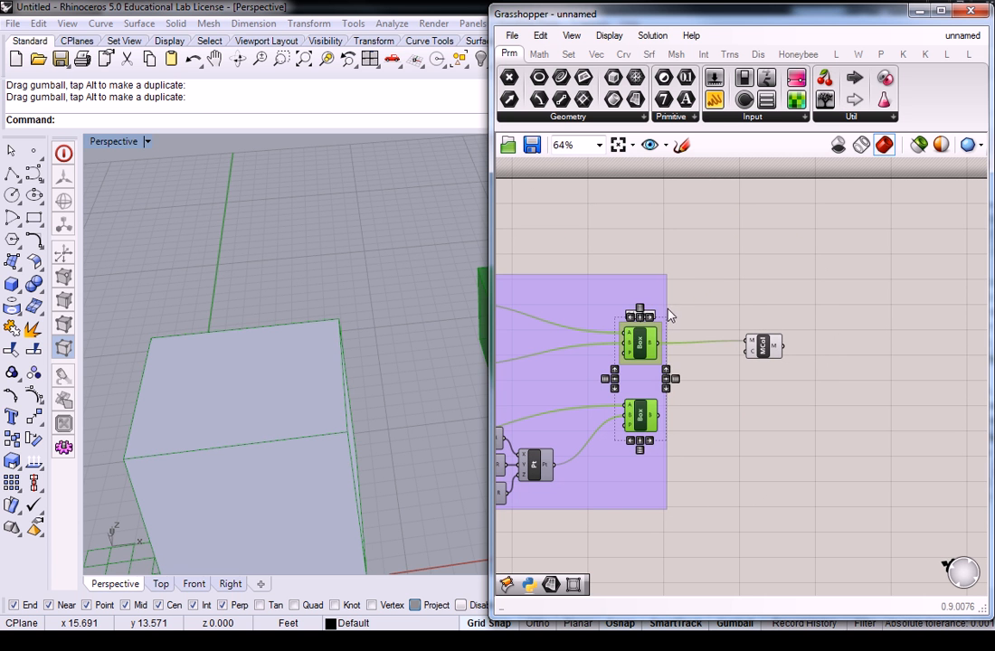
{"action": "left_click", "coordinate": [714, 284]}
Place a new Colour Swatch near the Mesh Colours component, wiring the upper Box to its mesh input and the swatch to its colour input.
{"action": "left_click", "coordinate": [764, 348]}
{"action": "left_click", "coordinate": [757, 304]}
{"action": "left_click", "coordinate": [796, 117]}
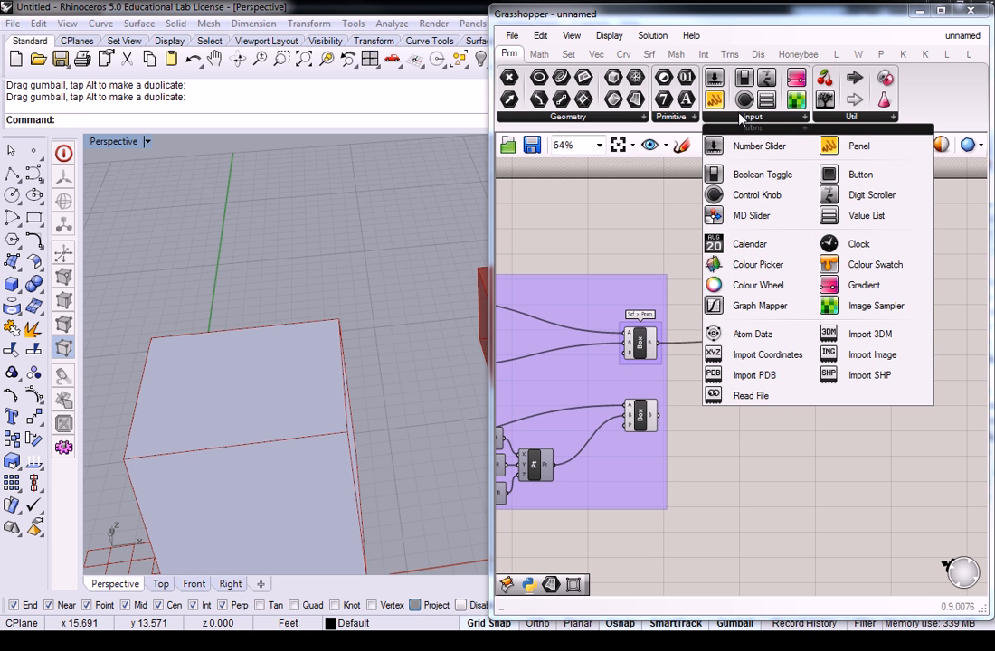
{"action": "left_click_drag", "start_coordinate": [871, 264], "coordinate": [759, 340]}
{"action": "scroll", "coordinate": [713, 367], "scroll_direction": "up", "scroll_amount": 3}
{"action": "left_click_drag", "start_coordinate": [588, 322], "coordinate": [760, 318]}
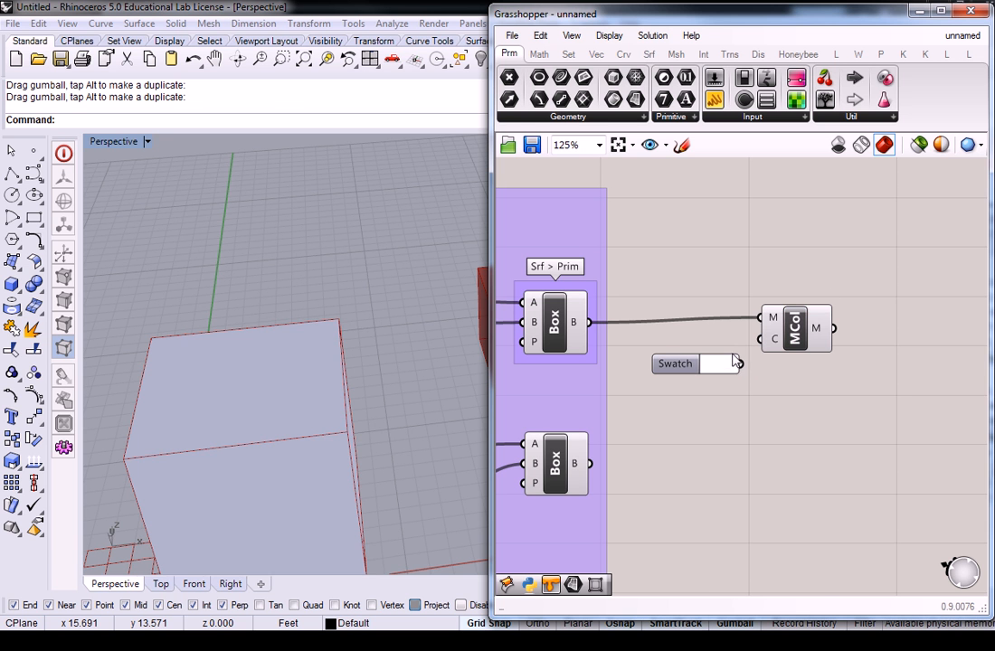
{"action": "right_click_drag", "start_coordinate": [395, 378], "coordinate": [340, 286]}
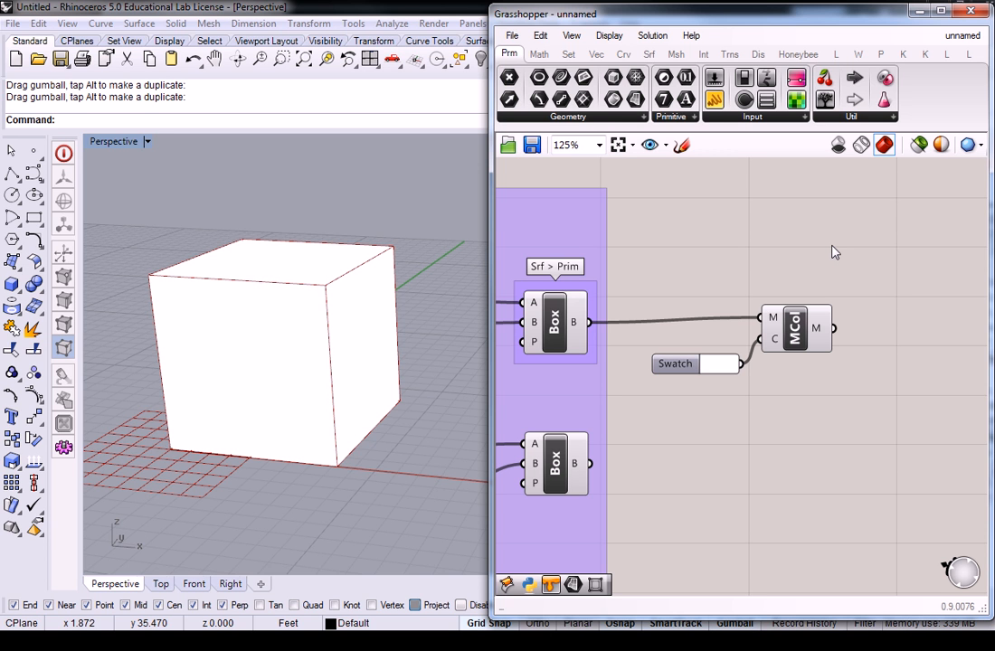
Delete the Mesh Colours component together with its Colour Swatch.
{"action": "left_click_drag", "start_coordinate": [884, 248], "coordinate": [644, 395]}
{"action": "key", "text": "Delete"}
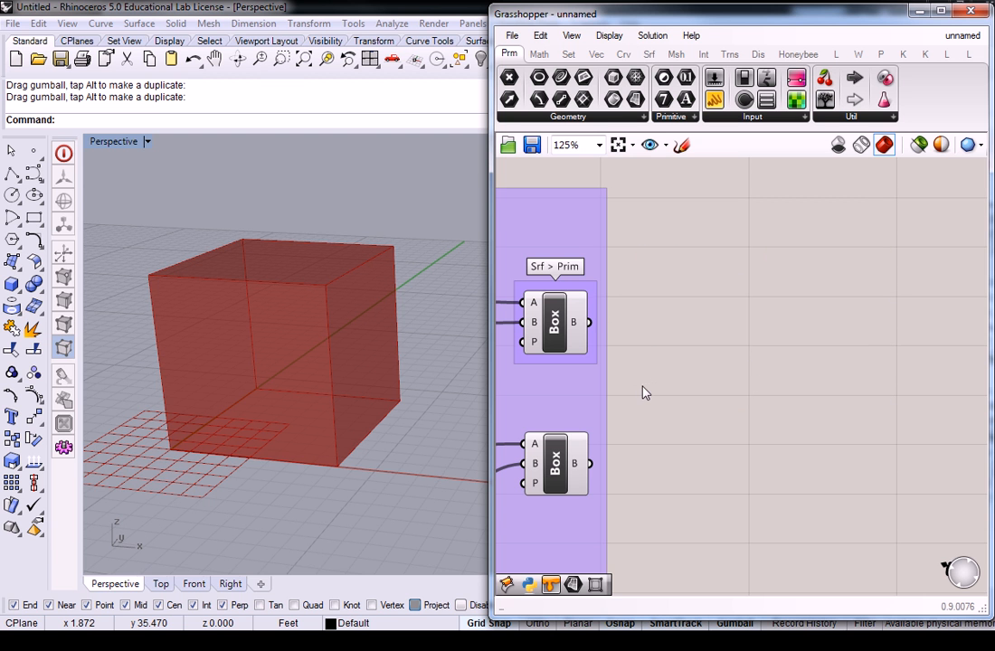
Review the whole definition, from the blue group holding the sliders to the Box components in the purple group.
{"action": "scroll", "coordinate": [755, 295], "scroll_direction": "down", "scroll_amount": 4}
{"action": "scroll", "coordinate": [750, 295], "scroll_direction": "down", "scroll_amount": 2}
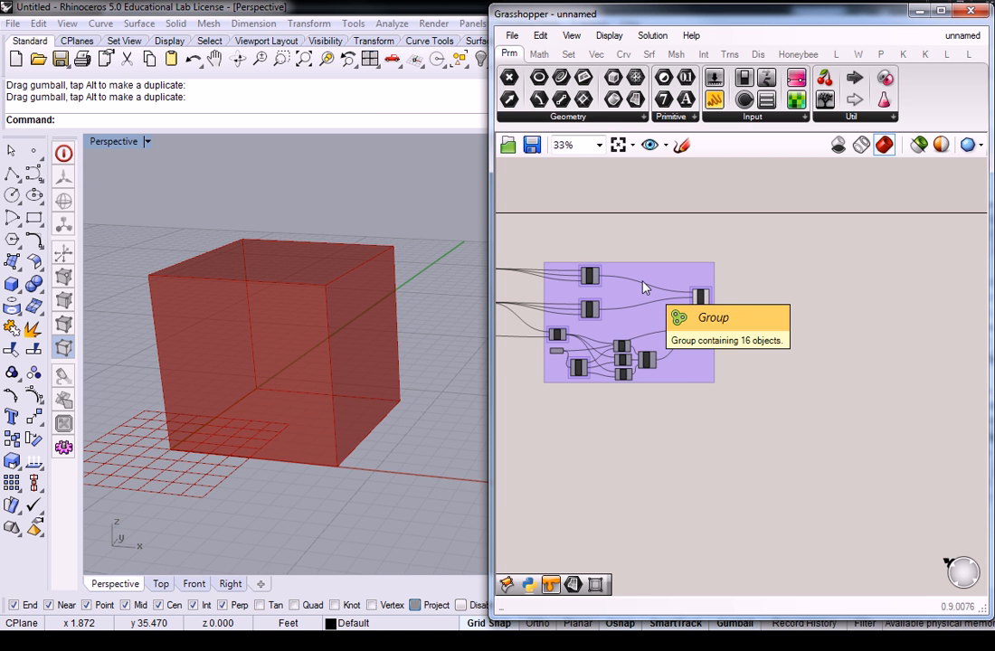
{"action": "scroll", "coordinate": [644, 287], "scroll_direction": "up", "scroll_amount": 3}
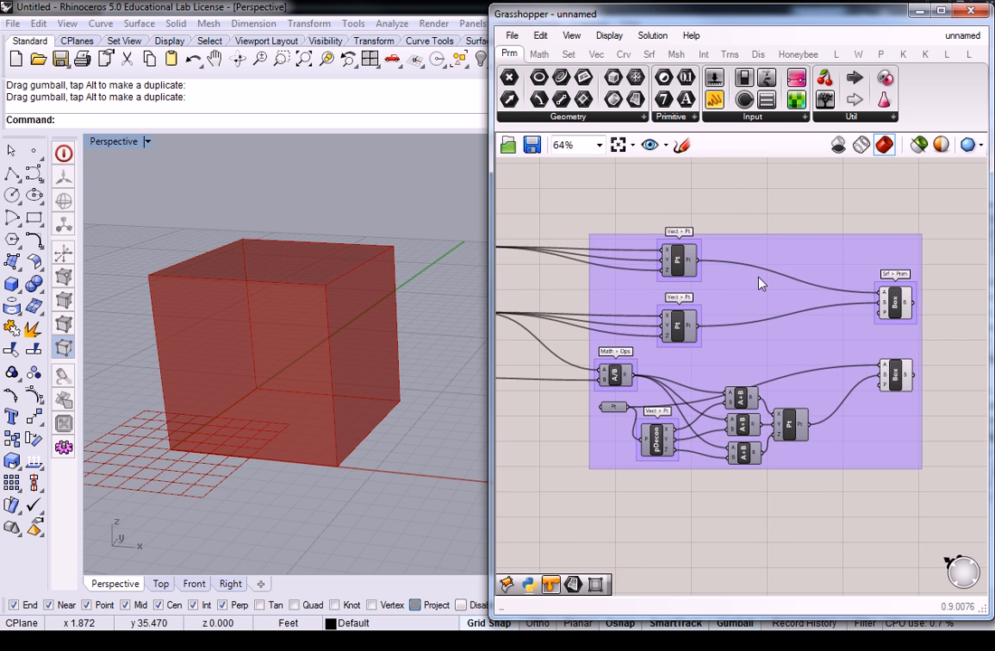
{"action": "right_click_drag", "start_coordinate": [580, 228], "coordinate": [716, 235]}
{"action": "scroll", "coordinate": [713, 253], "scroll_direction": "down", "scroll_amount": 2}
{"action": "scroll", "coordinate": [636, 275], "scroll_direction": "up", "scroll_amount": 1}
{"action": "right_click_drag", "start_coordinate": [635, 277], "coordinate": [665, 262]}
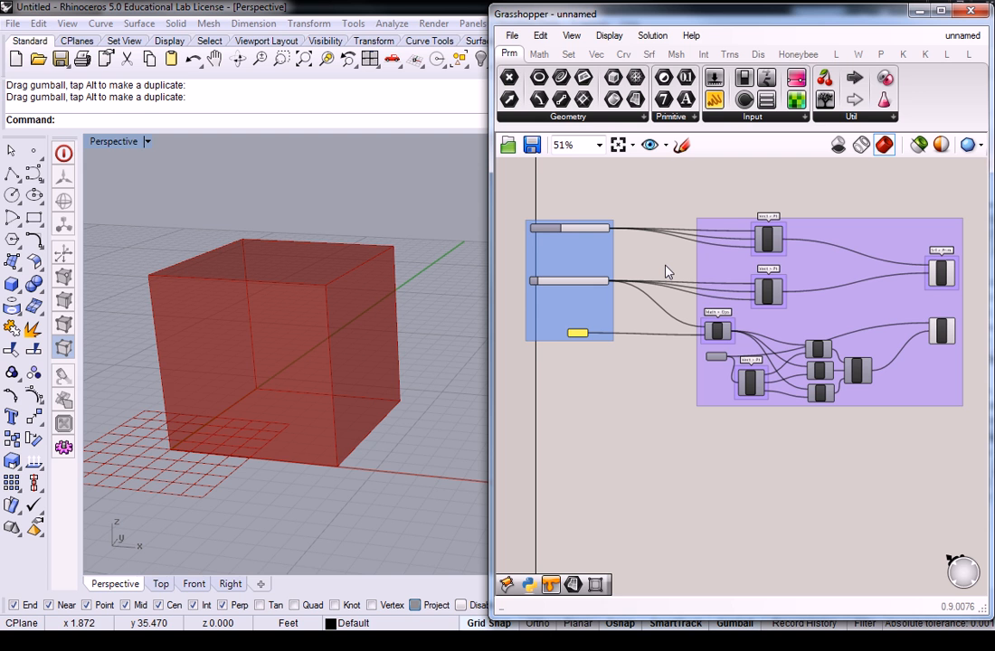